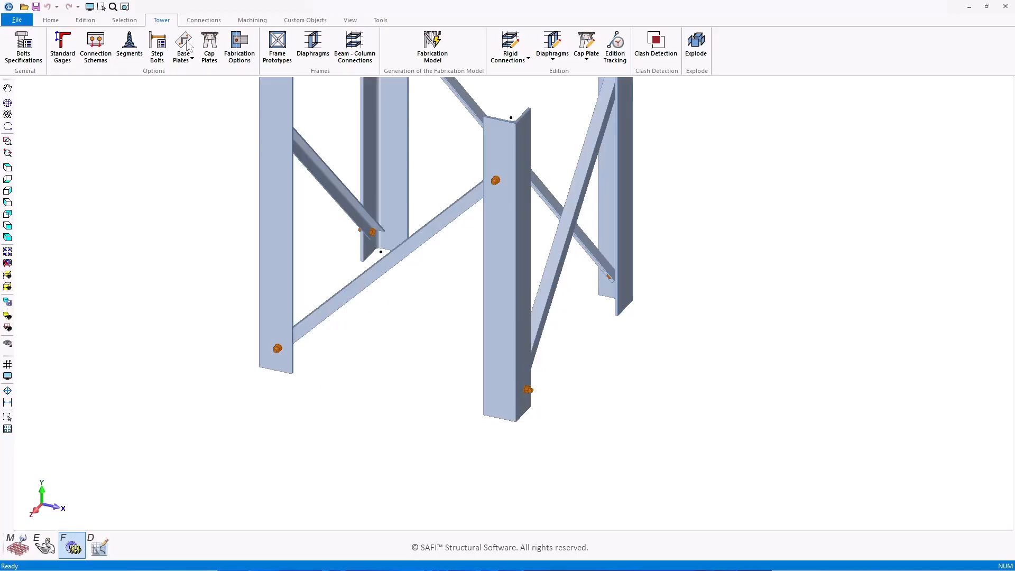
# Step: Add a base-plate entry applied to All Columns and bring up the Plates Library
pyautogui.click(185, 44)
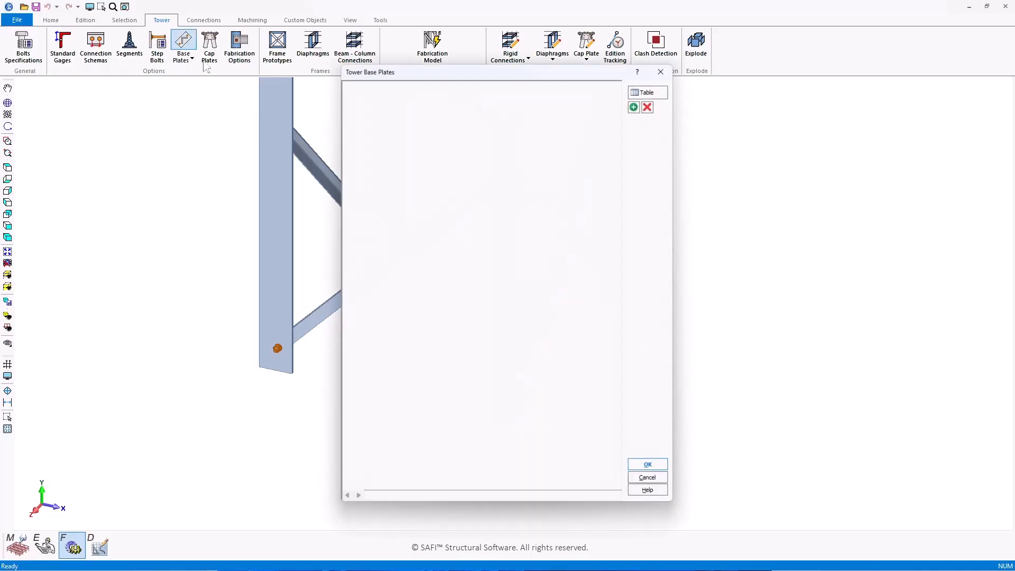
pyautogui.click(637, 104)
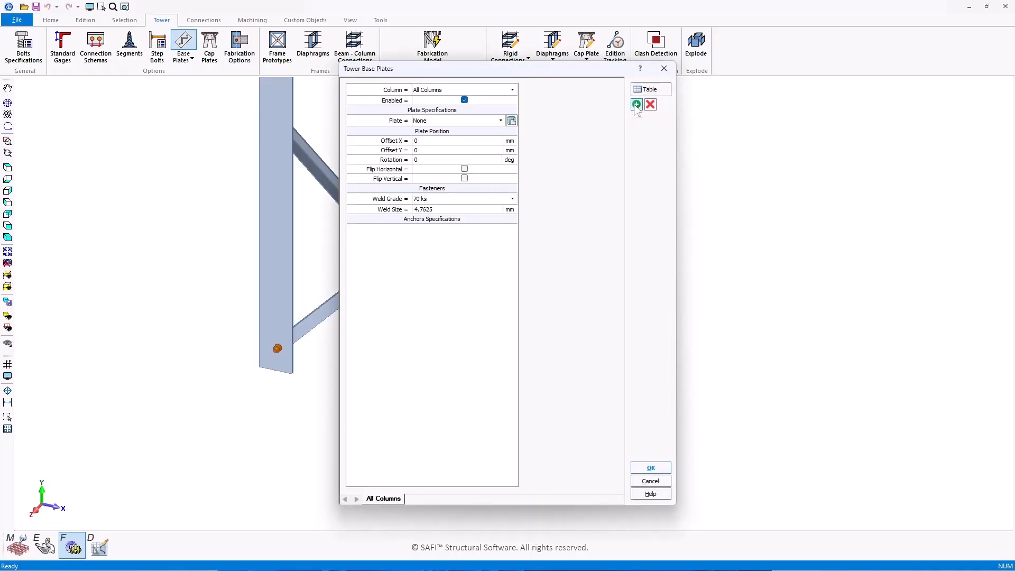
pyautogui.click(466, 91)
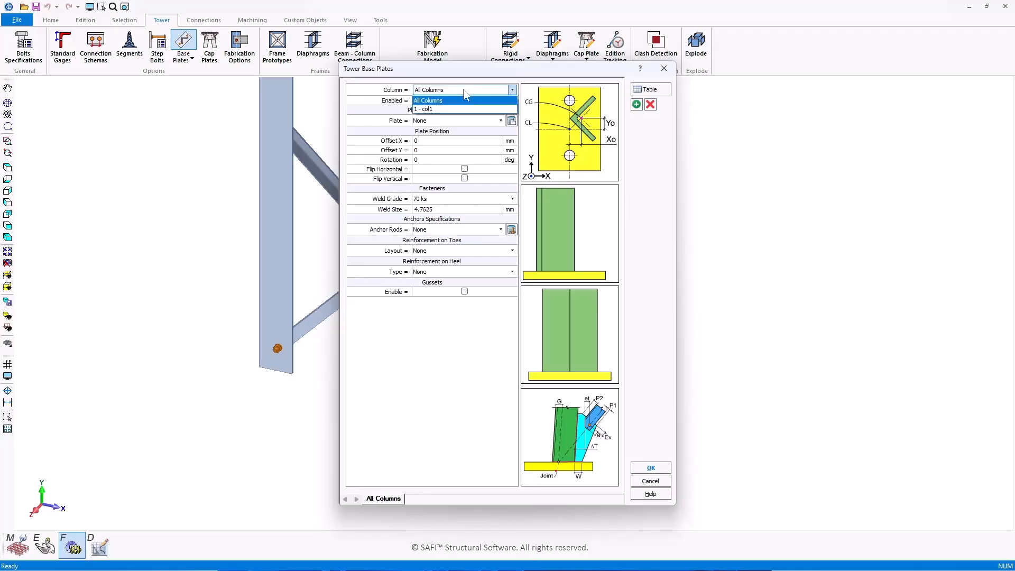
pyautogui.click(448, 101)
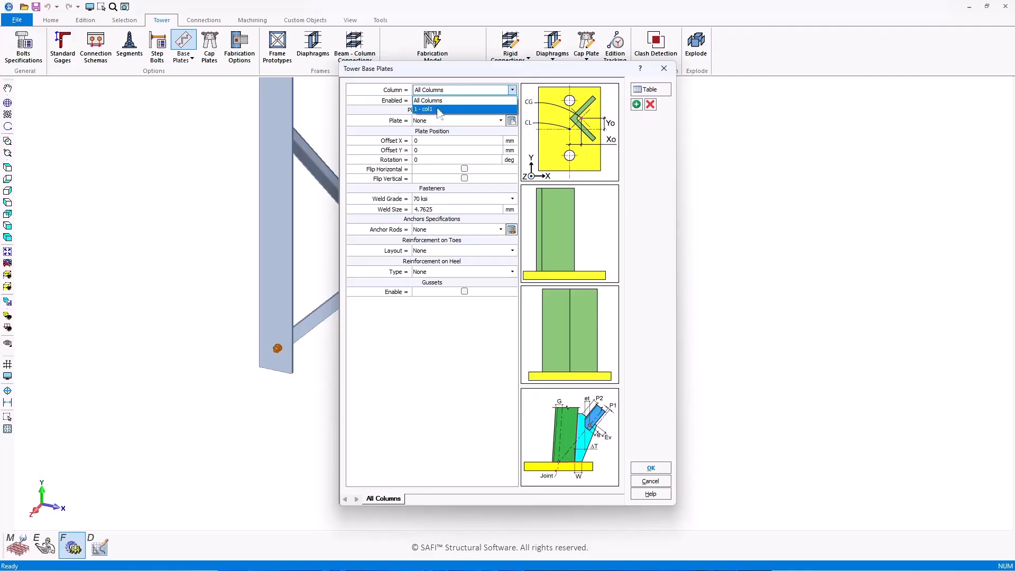
pyautogui.click(511, 121)
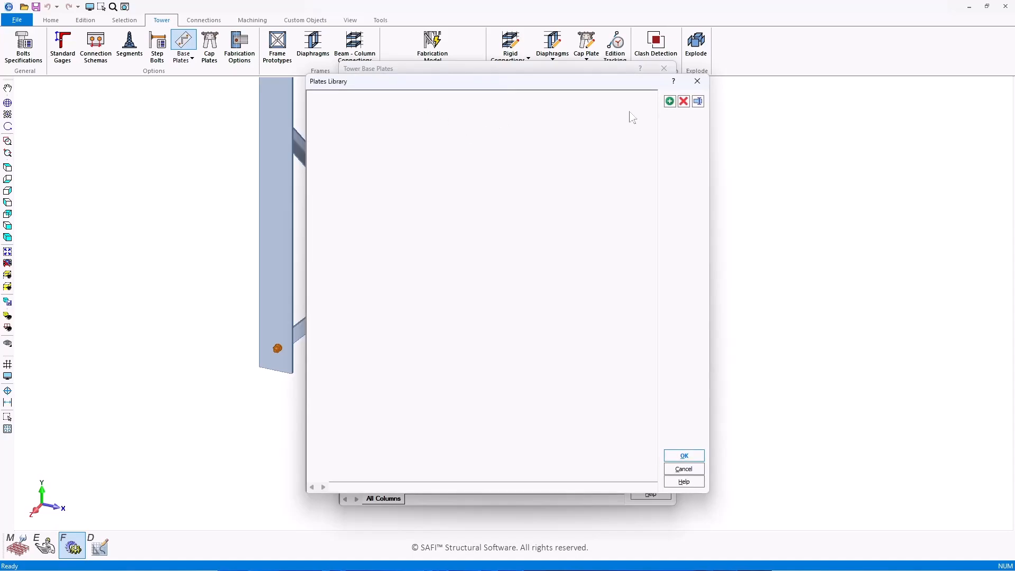
# Step: Add a rectangular 400 × 250 × 30 mm plate with 55 mm edge distance
pyautogui.click(670, 102)
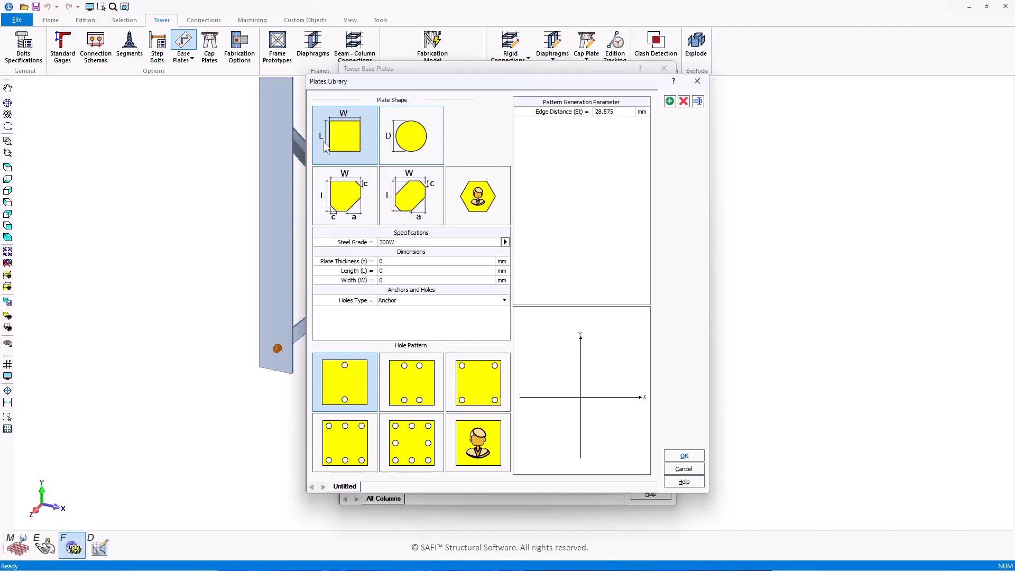
pyautogui.click(337, 133)
pyautogui.press('Tab')
pyautogui.write('2')
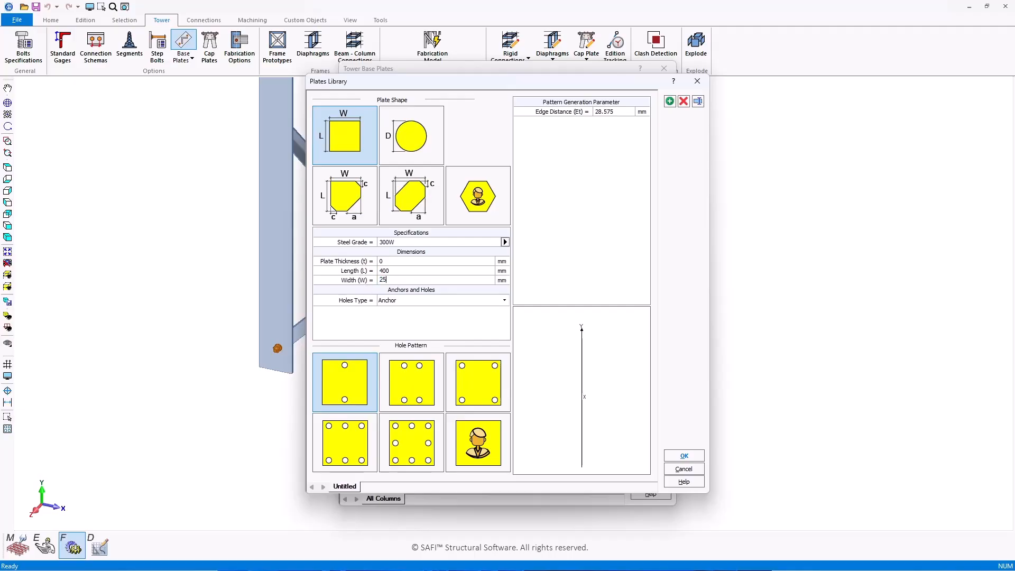
pyautogui.press('Tab')
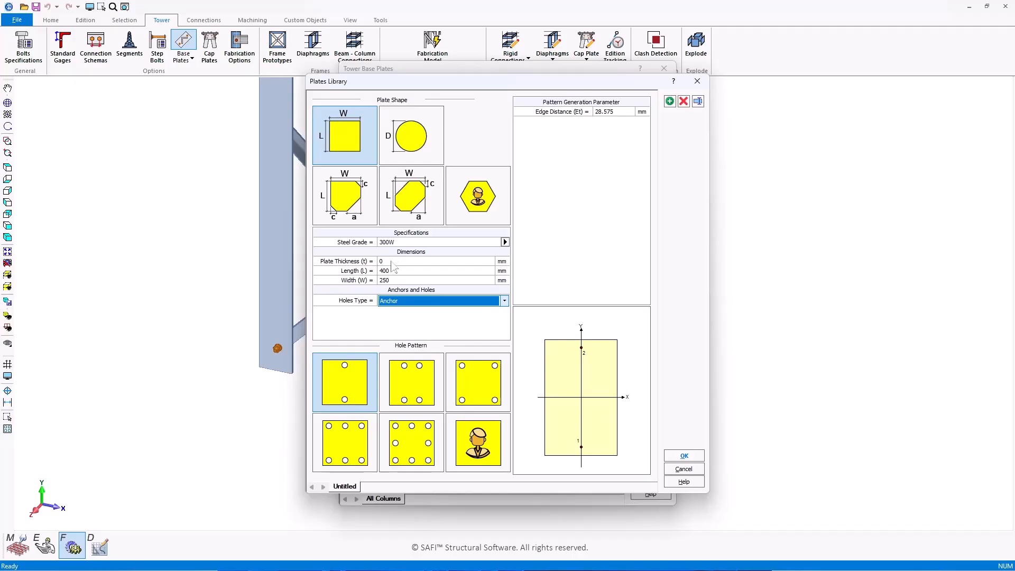
pyautogui.press('Tab')
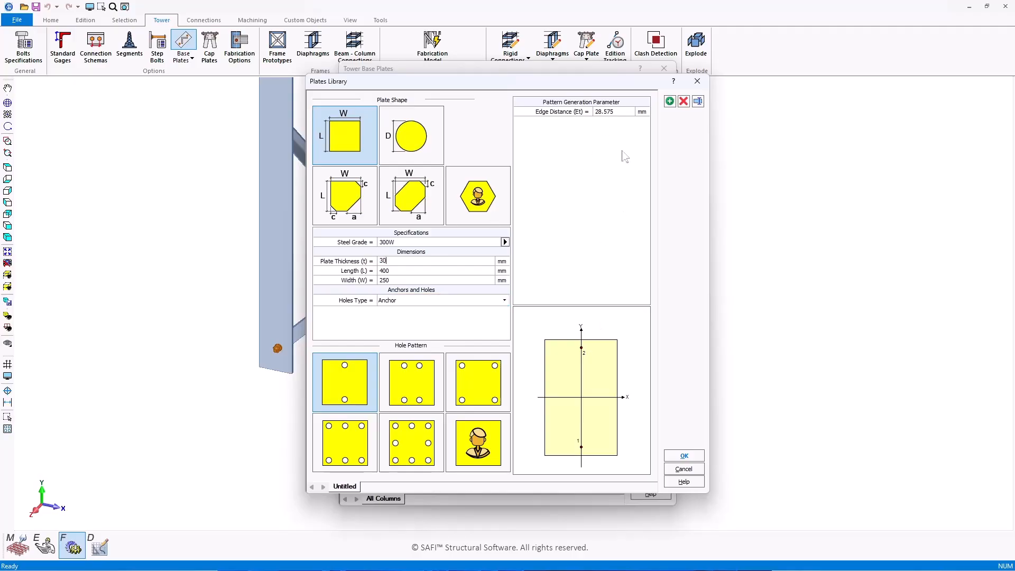
pyautogui.click(604, 111)
pyautogui.write('55')
# Step: Name the new plate PL400x250x30
pyautogui.doubleClick(344, 487)
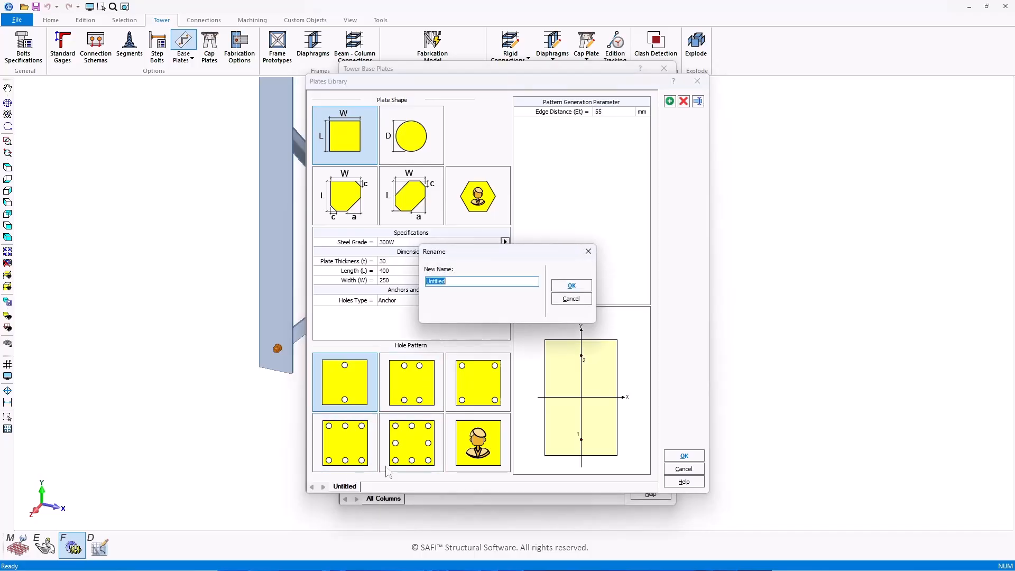
pyautogui.write('PL400x250x30')
pyautogui.press('Return')
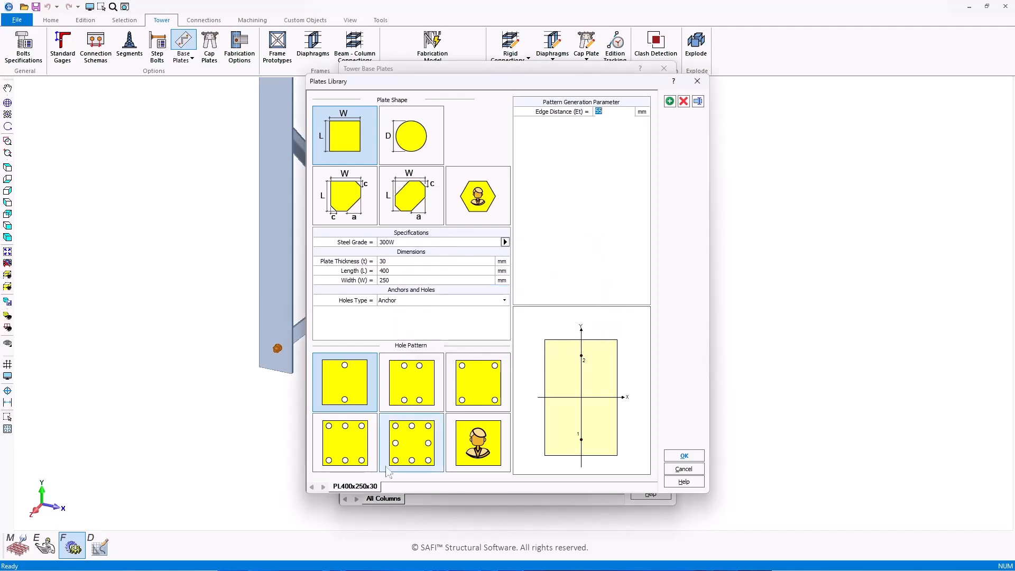
# Step: Assign PL400x250x30 as the column base plate, rotated 45°, with an 8 mm weld
pyautogui.click(684, 456)
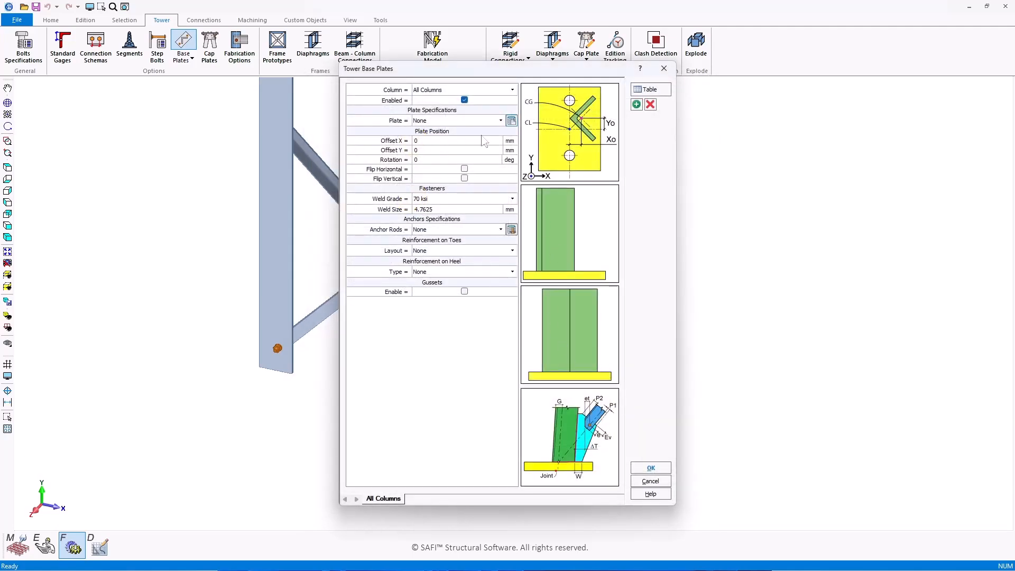
pyautogui.click(480, 122)
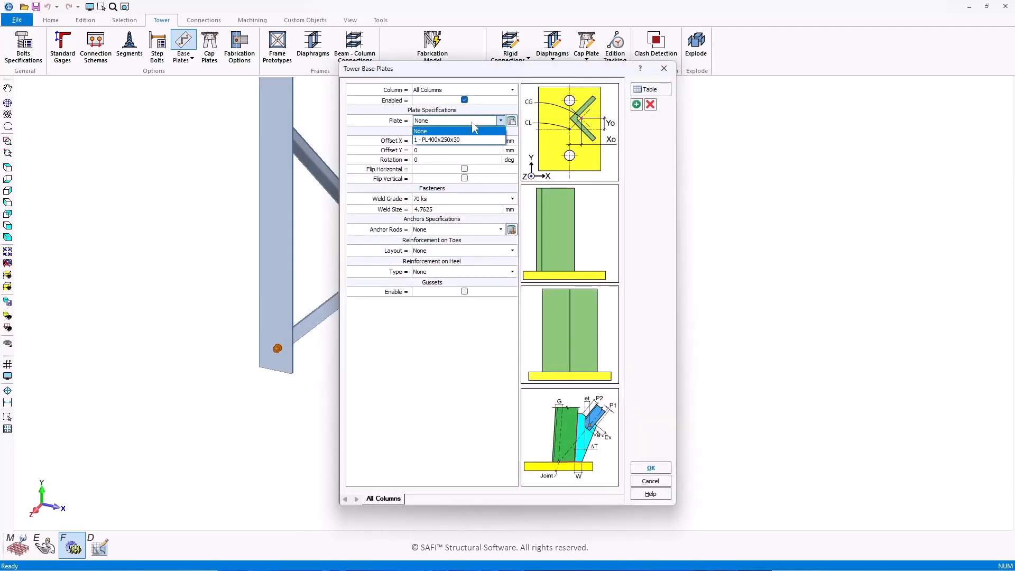
pyautogui.click(441, 140)
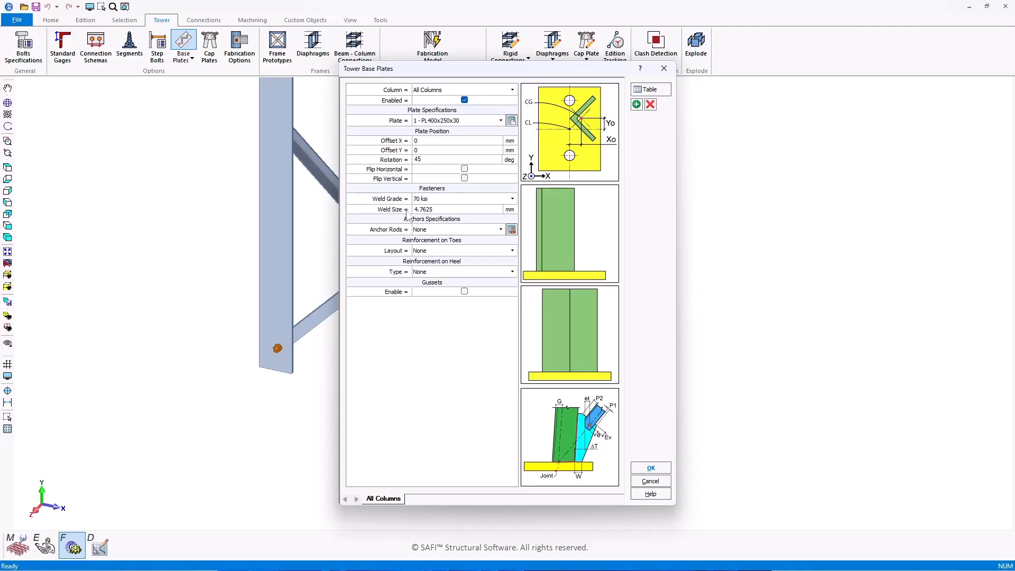
pyautogui.click(426, 209)
pyautogui.write('8')
# Step: Use M27x3 anchor rods and apply the base-plate settings
pyautogui.click(511, 230)
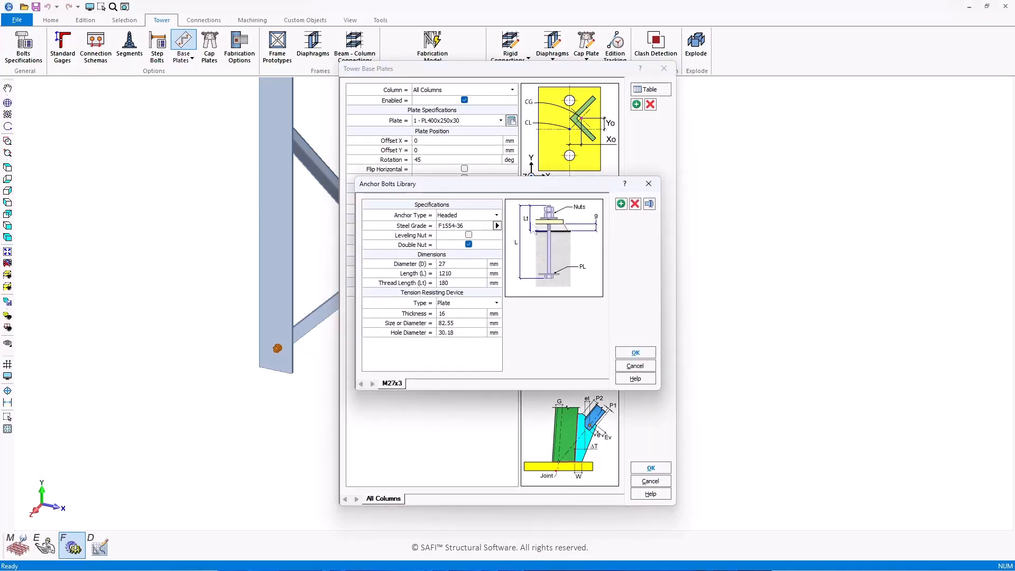
pyautogui.click(636, 353)
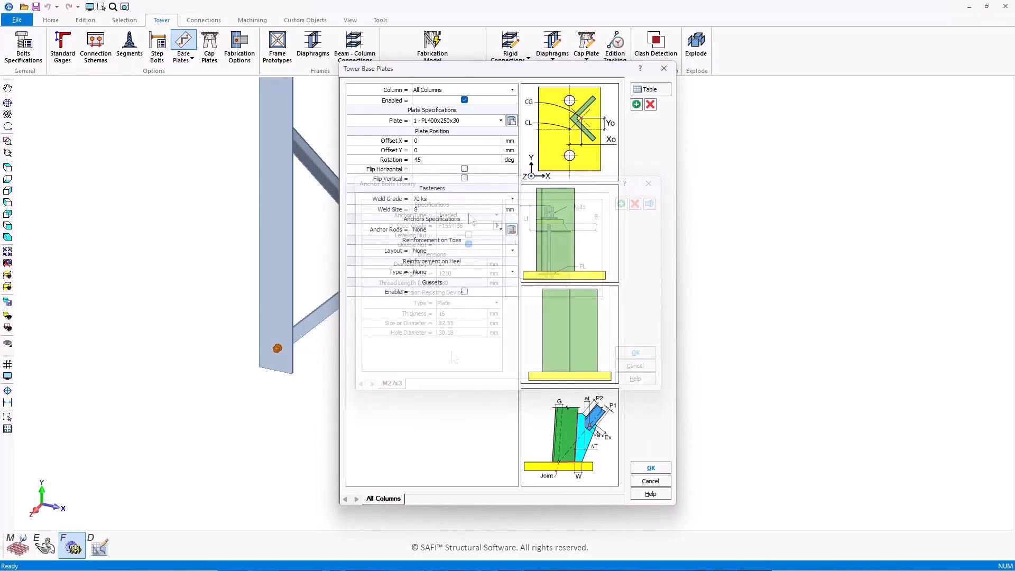
pyautogui.click(449, 230)
pyautogui.click(447, 248)
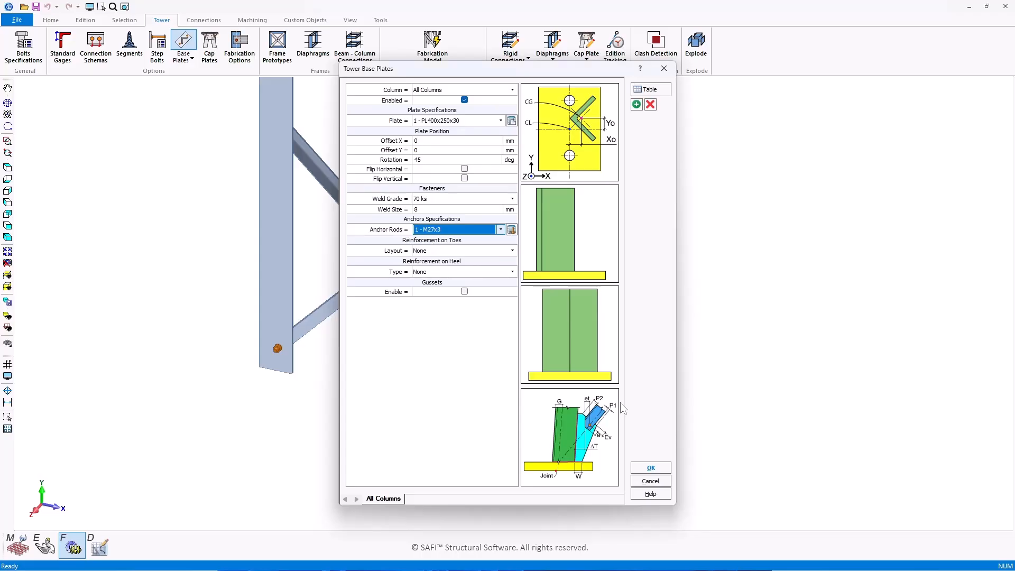
pyautogui.click(651, 468)
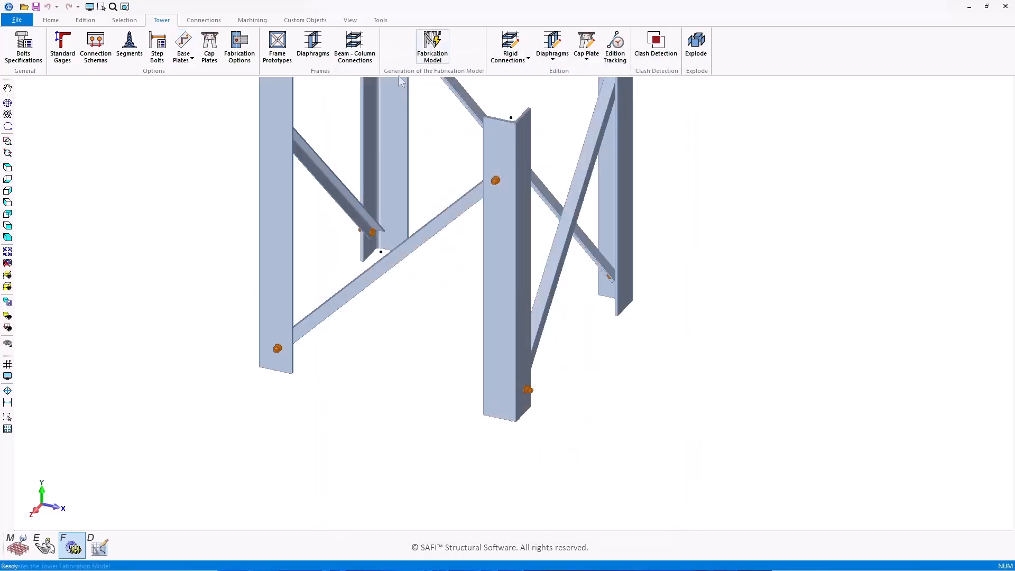
# Step: Generate the fabrication model and inspect the front-left base plate with its anchor rods
pyautogui.click(433, 53)
pyautogui.click(535, 316)
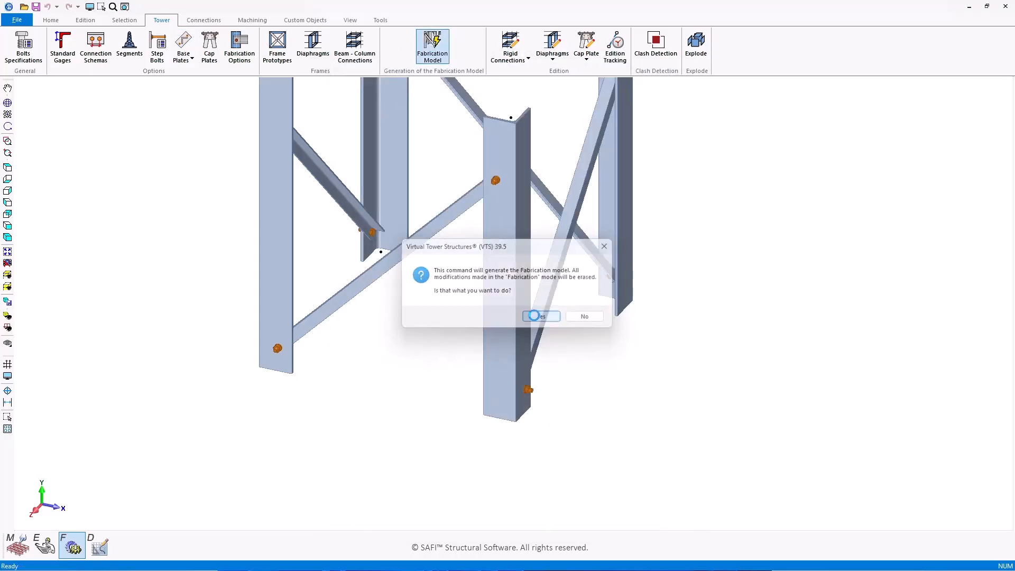
pyautogui.scroll(10, 278, 360)
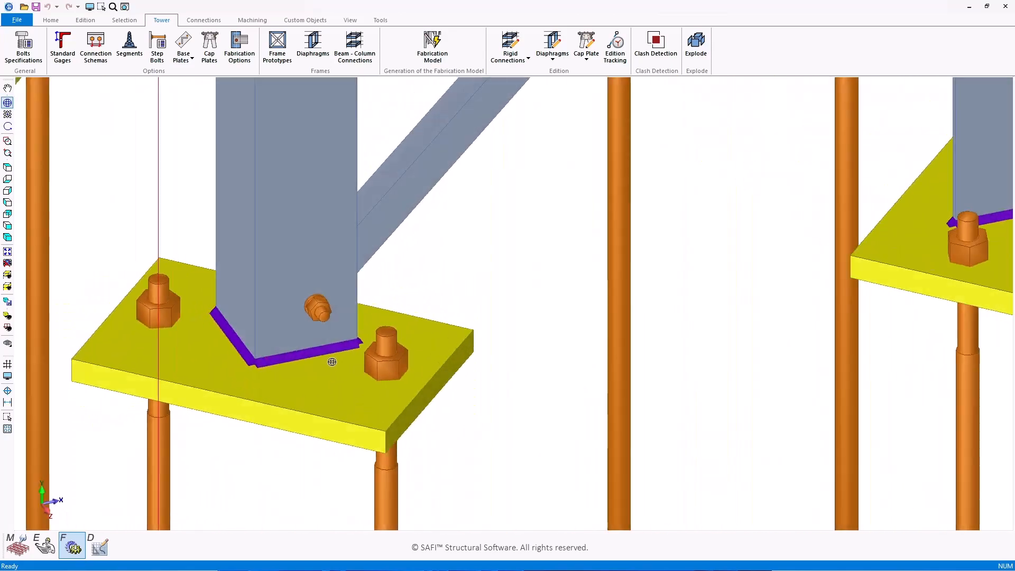
pyautogui.moveTo(332, 362); pyautogui.dragTo(264, 357, button='middle')
pyautogui.scroll(-1, 267, 357)
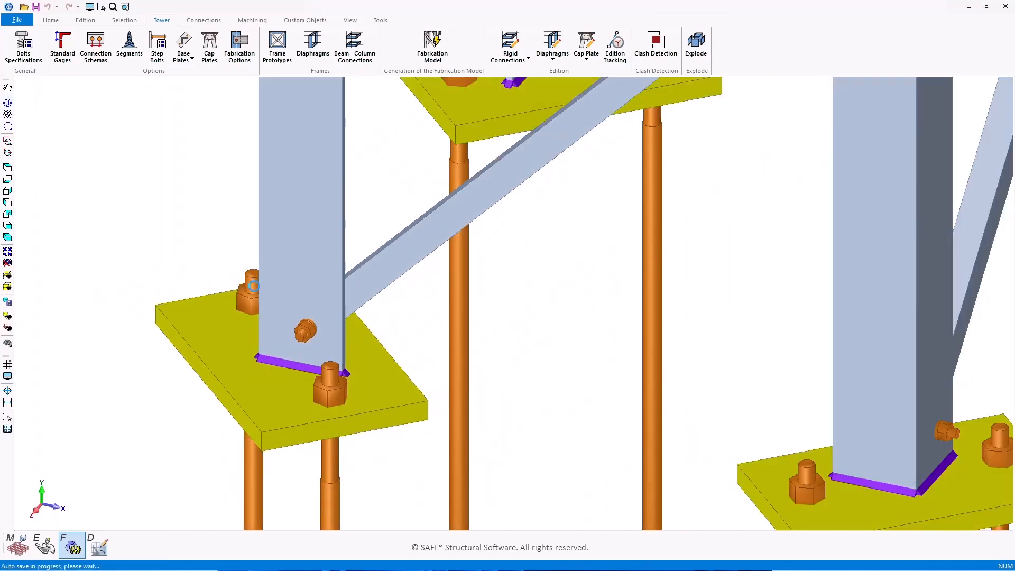
pyautogui.scroll(-4, 254, 285)
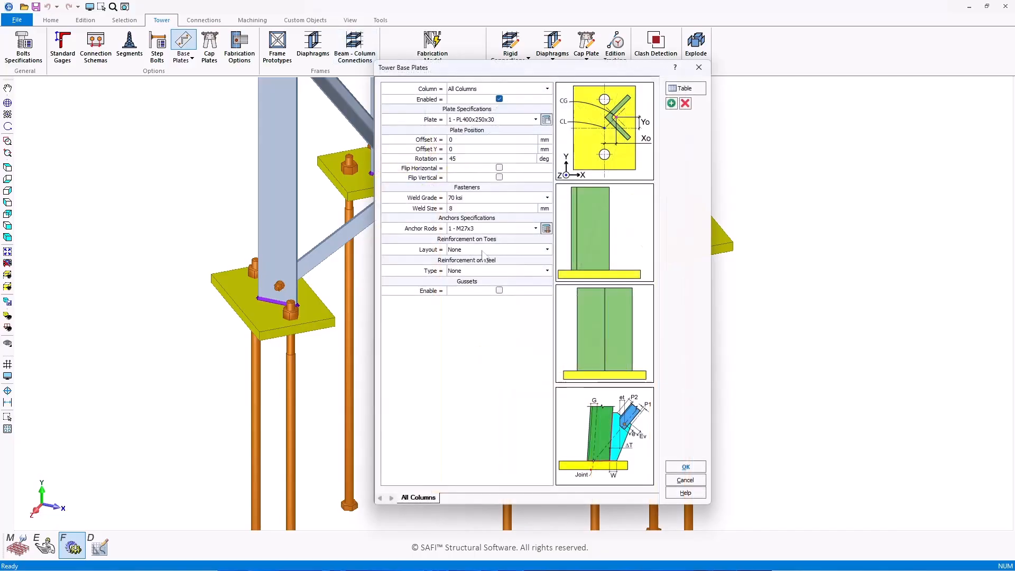
# Step: Set toe stiffeners on all sides: 80 wide, 200 high, 9.5 mm thick, Square Groove welds
pyautogui.click(473, 251)
pyautogui.click(464, 272)
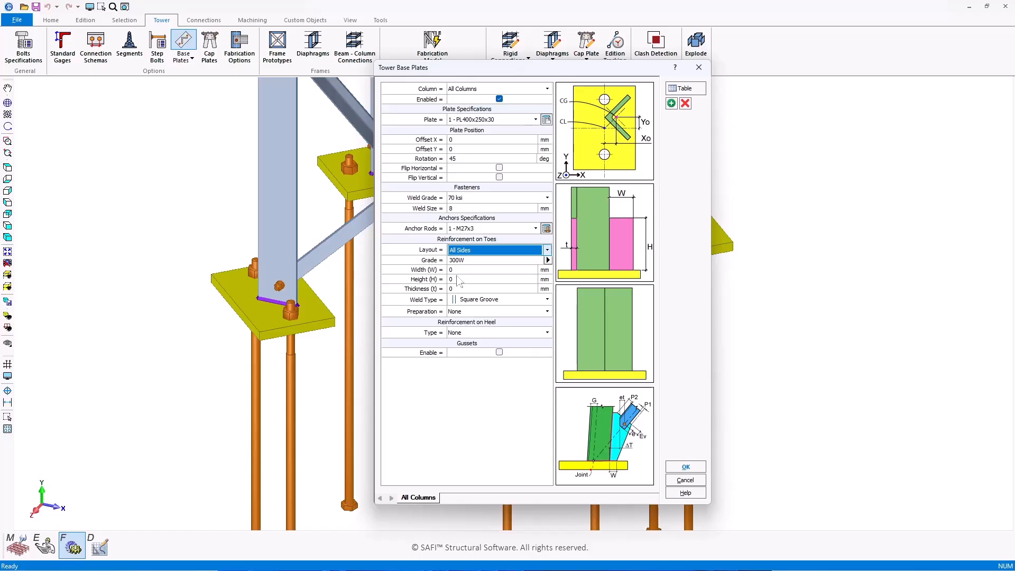
pyautogui.click(459, 269)
pyautogui.press('BackSpace')
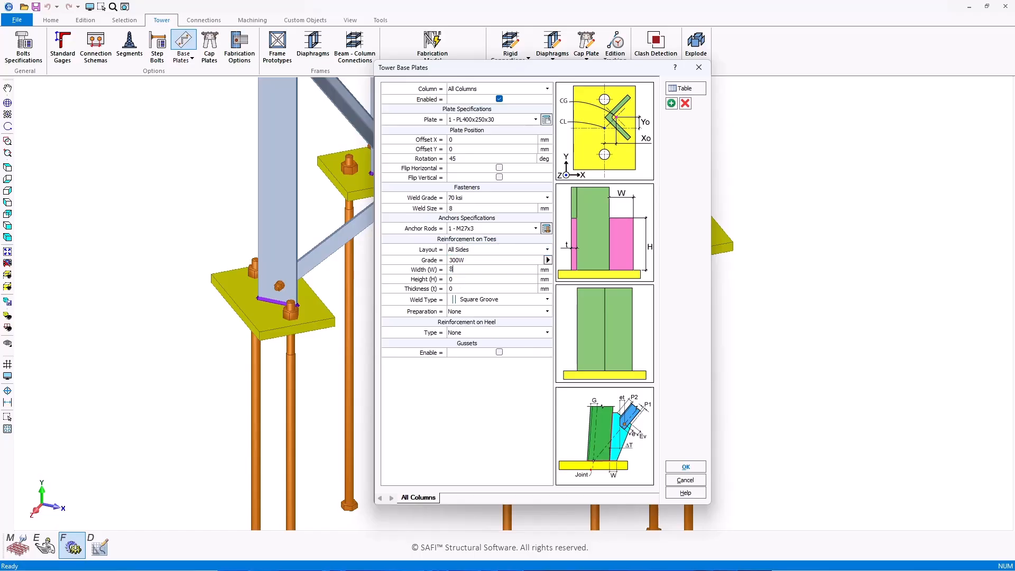
pyautogui.press('Tab')
pyautogui.write('200')
pyautogui.press('Tab')
pyautogui.write('9.5')
pyautogui.click(505, 300)
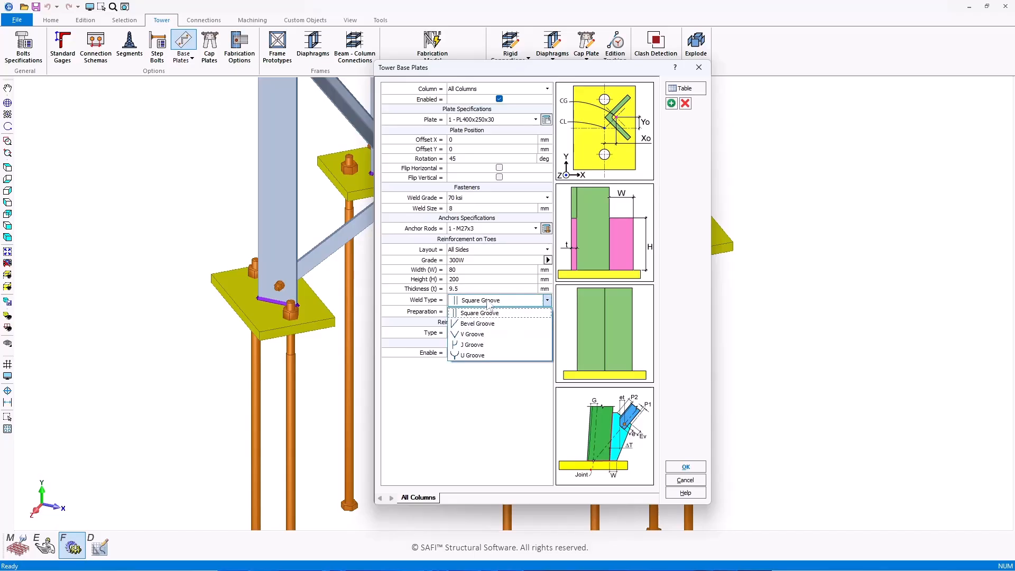
pyautogui.click(488, 313)
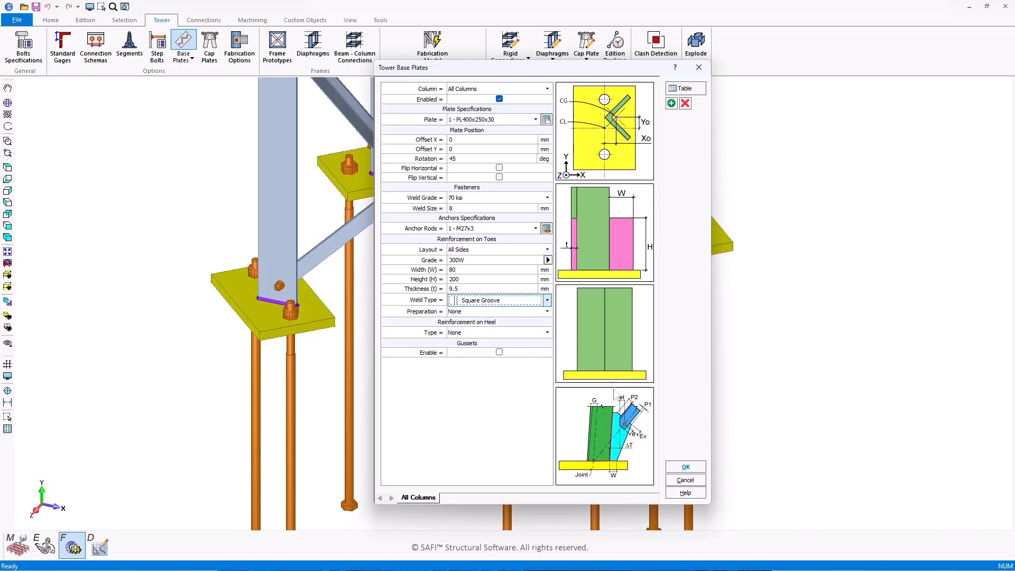
# Step: Apply the toe stiffener settings and regenerate the fabrication model
pyautogui.click(686, 467)
pyautogui.click(433, 53)
pyautogui.click(538, 315)
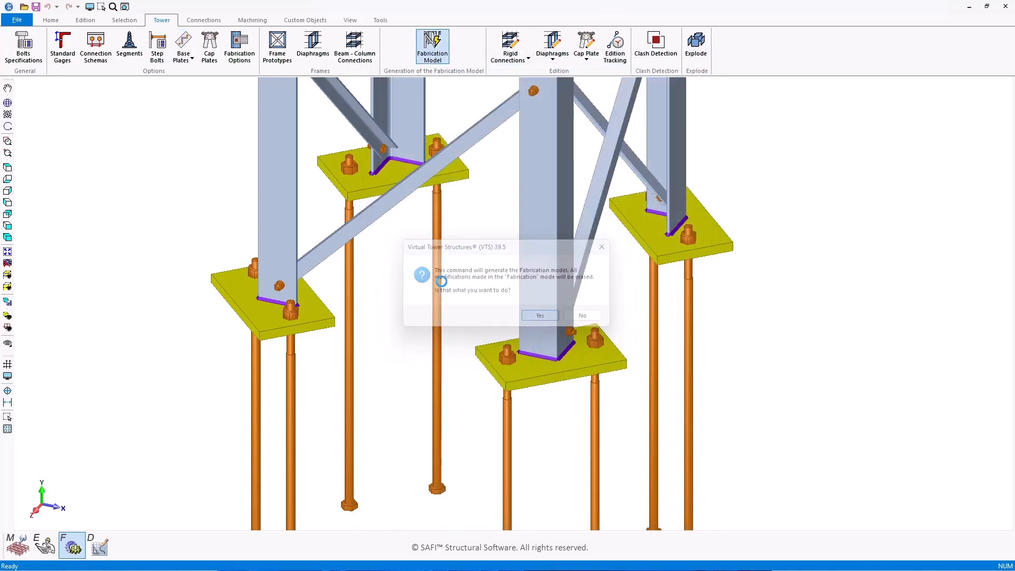
pyautogui.scroll(10, 293, 257)
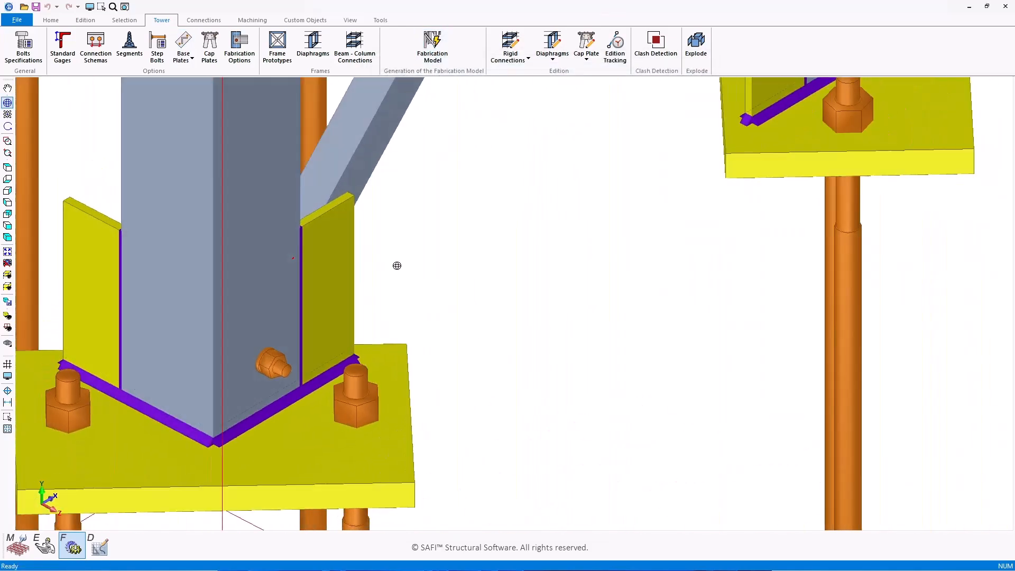
pyautogui.scroll(-5, 348, 260)
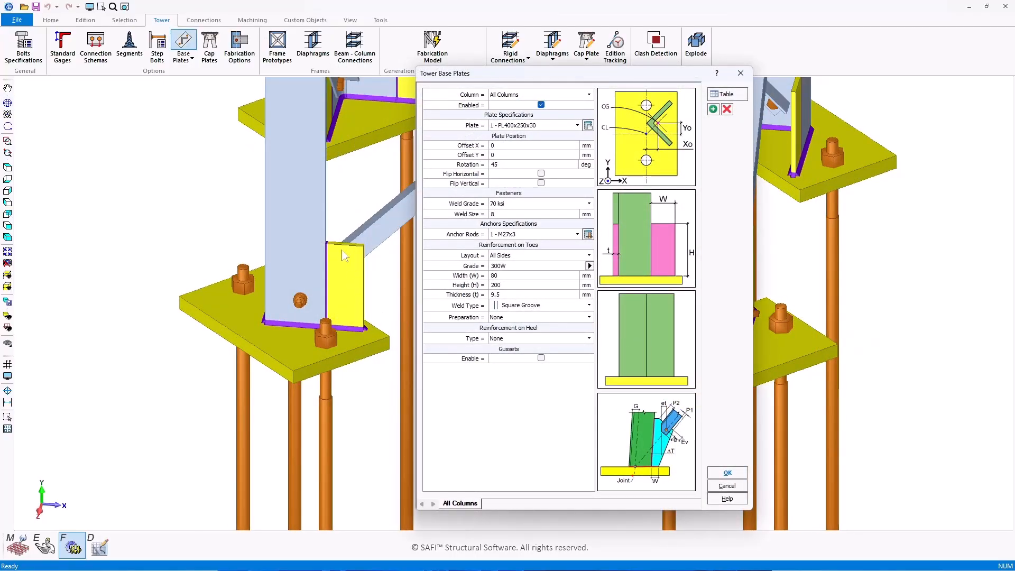
# Step: Clip the toe stiffener corners 50 × 50 mm and regenerate the fabrication model
pyautogui.click(533, 317)
pyautogui.click(508, 337)
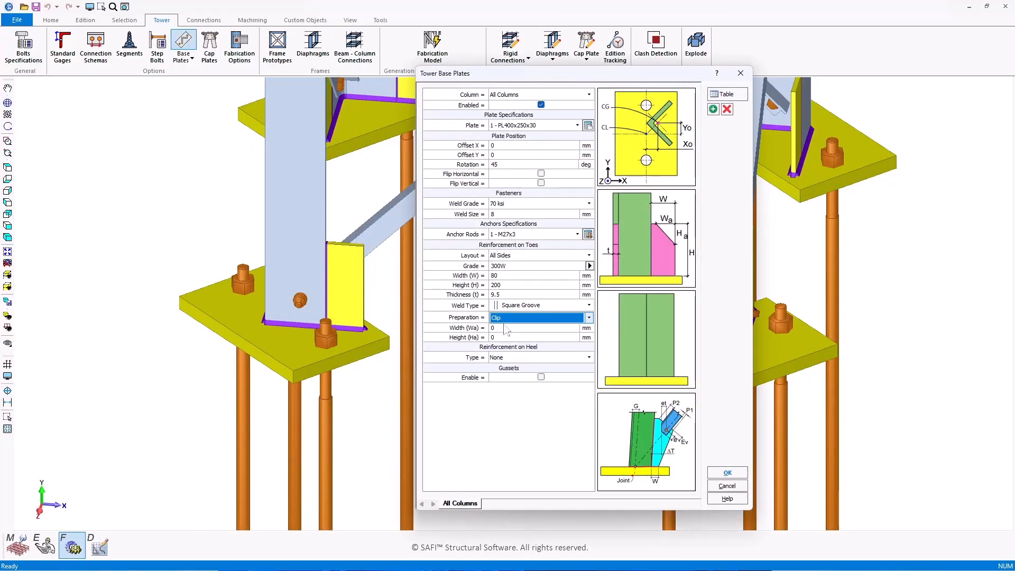
pyautogui.click(505, 328)
pyautogui.write('50')
pyautogui.press('Tab')
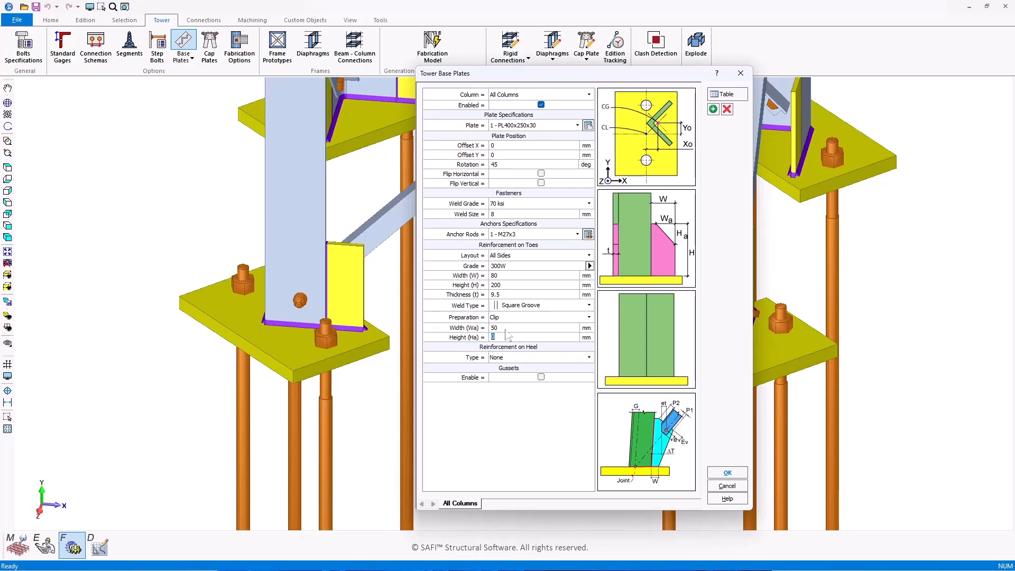
pyautogui.write('50')
pyautogui.press('Return')
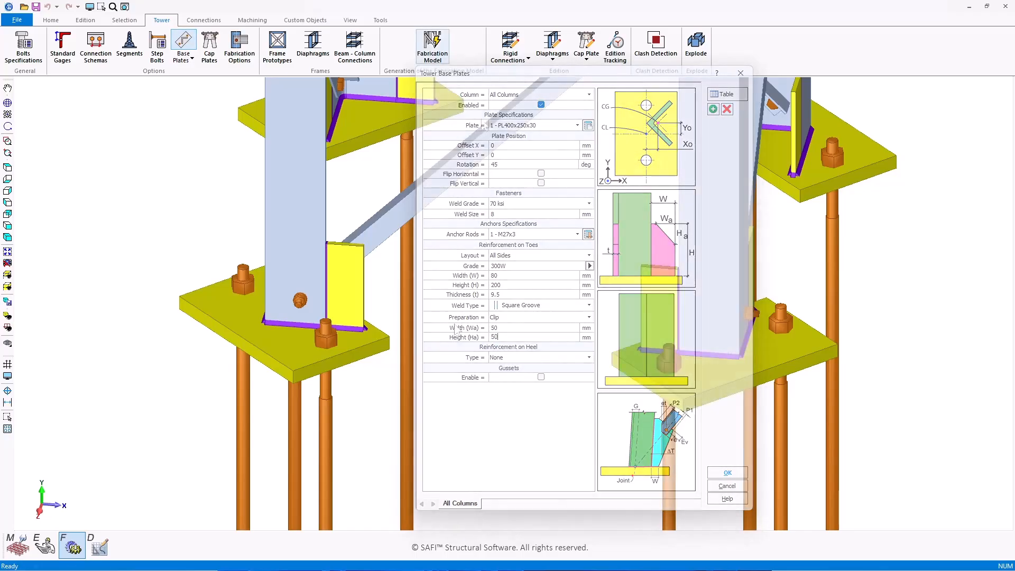
pyautogui.press('Return')
pyautogui.scroll(3, 331, 256)
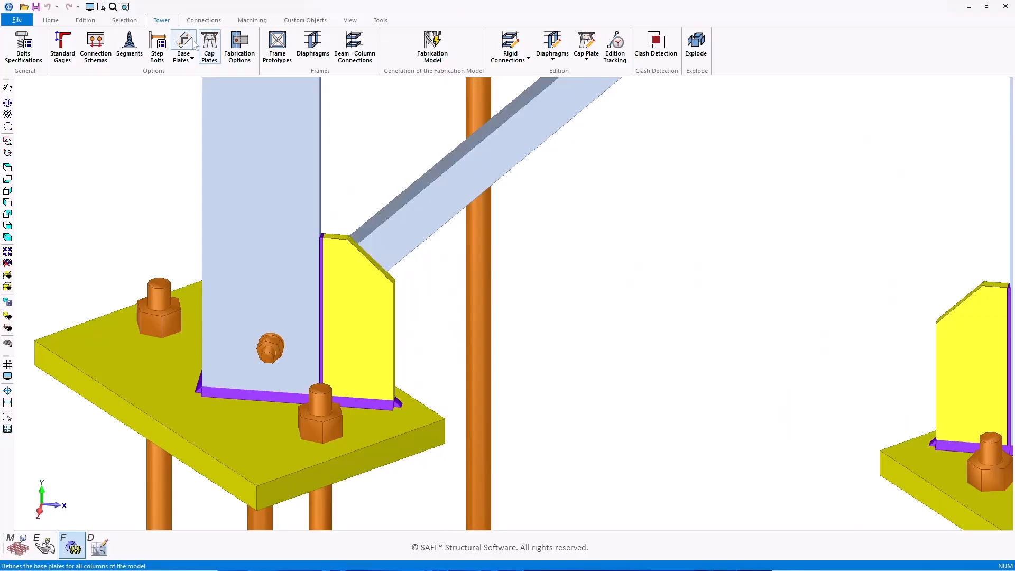
# Step: Set the heel reinforcement to a 200 × 200 × 10 mm plate
pyautogui.click(183, 45)
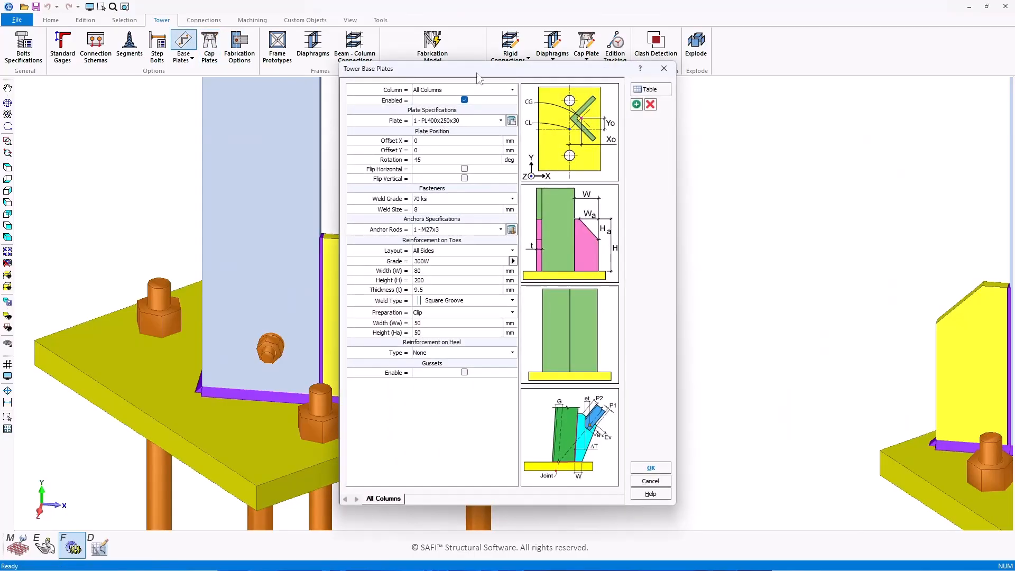
pyautogui.moveTo(477, 73); pyautogui.dragTo(580, 75)
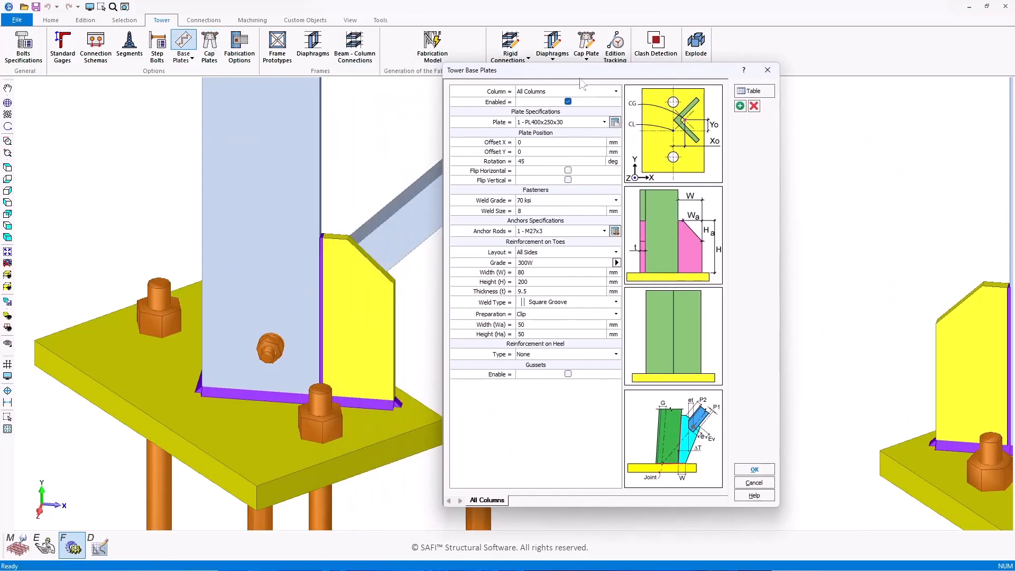
pyautogui.click(549, 355)
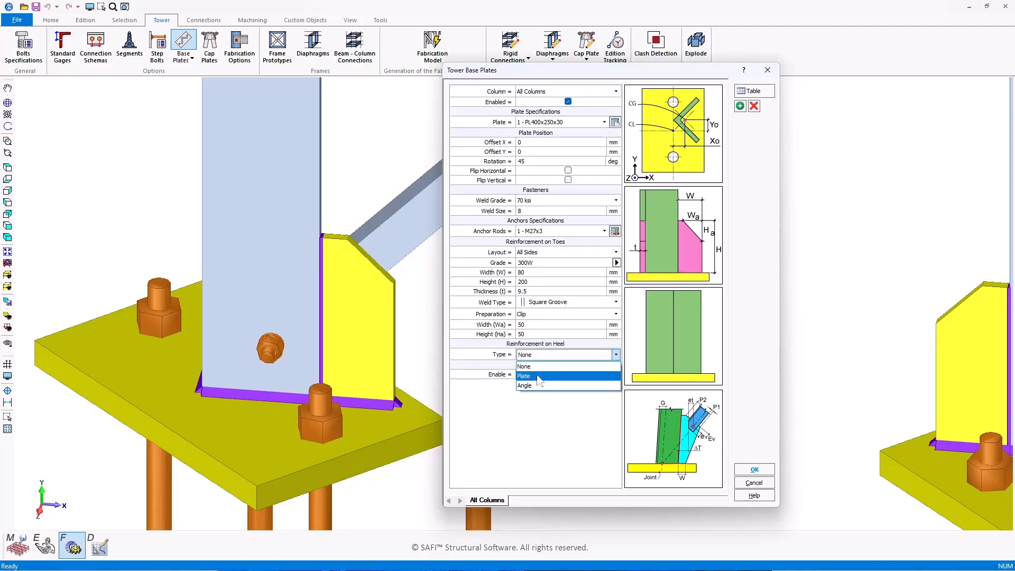
pyautogui.click(539, 379)
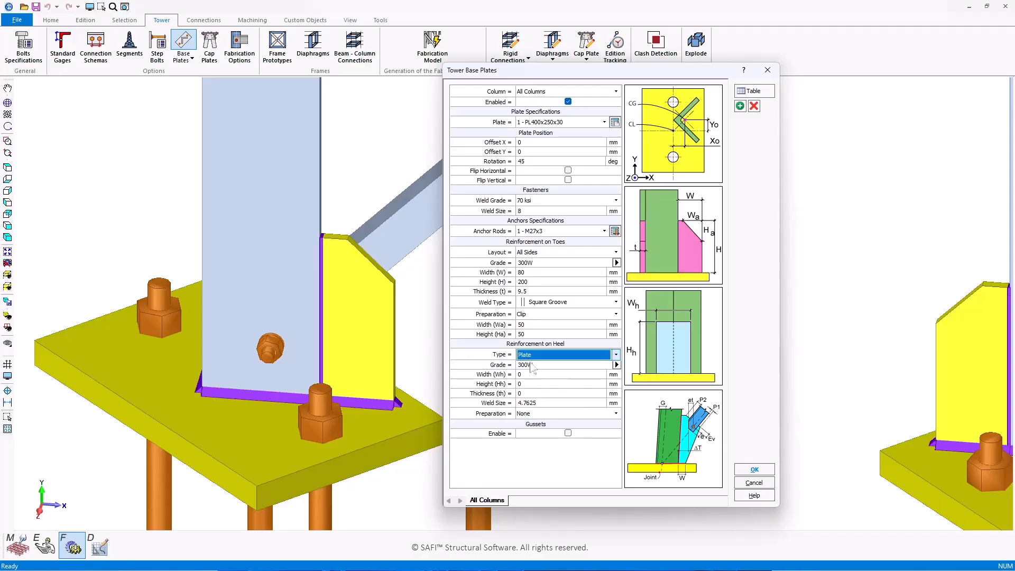
pyautogui.click(535, 373)
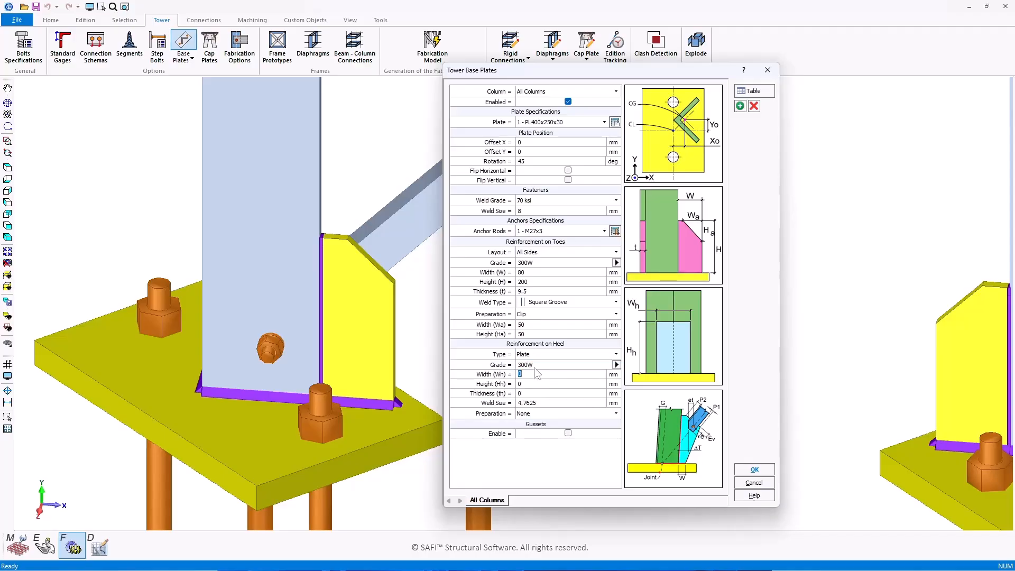
pyautogui.write('20')
pyautogui.write('0')
pyautogui.click(552, 403)
# Step: Apply the heel plate settings, regenerate the fabrication model and view the new heel plate
pyautogui.press('Return')
pyautogui.click(433, 45)
pyautogui.click(539, 314)
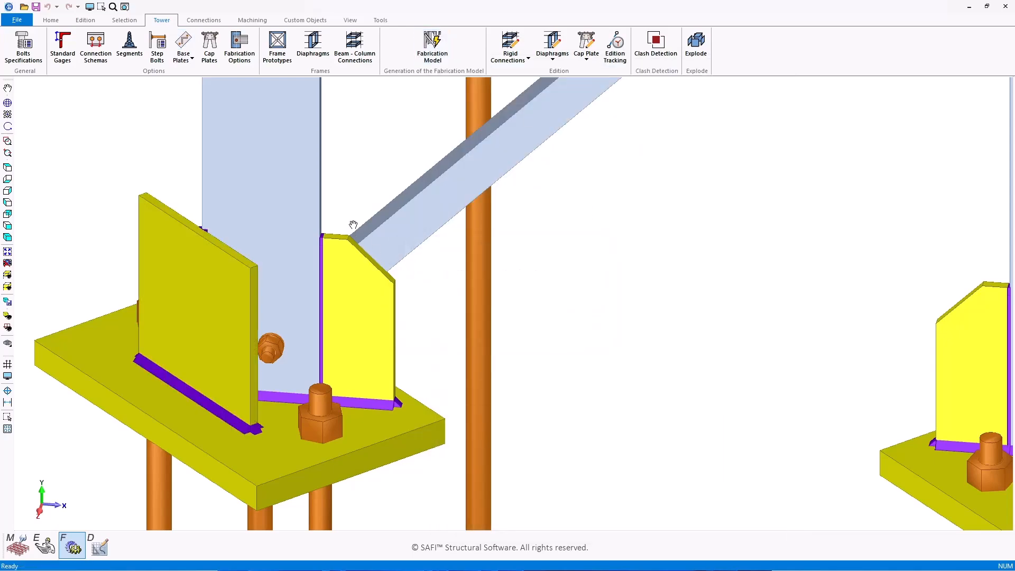
pyautogui.moveTo(351, 223); pyautogui.dragTo(422, 201, button='middle')
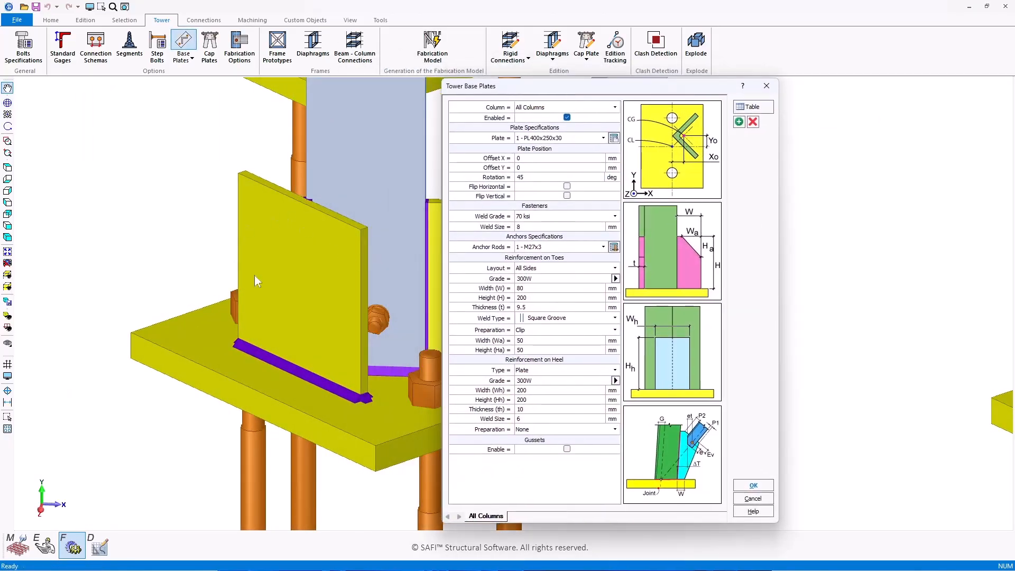
# Step: Give the heel plate a Clip preparation of 50 × 50 mm and regenerate the model
pyautogui.click(540, 434)
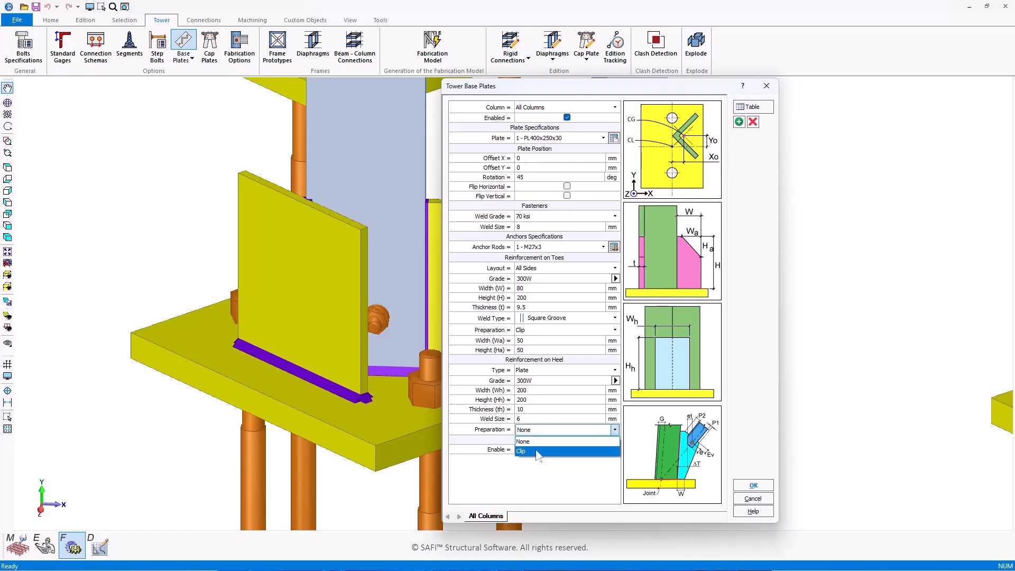
pyautogui.click(537, 454)
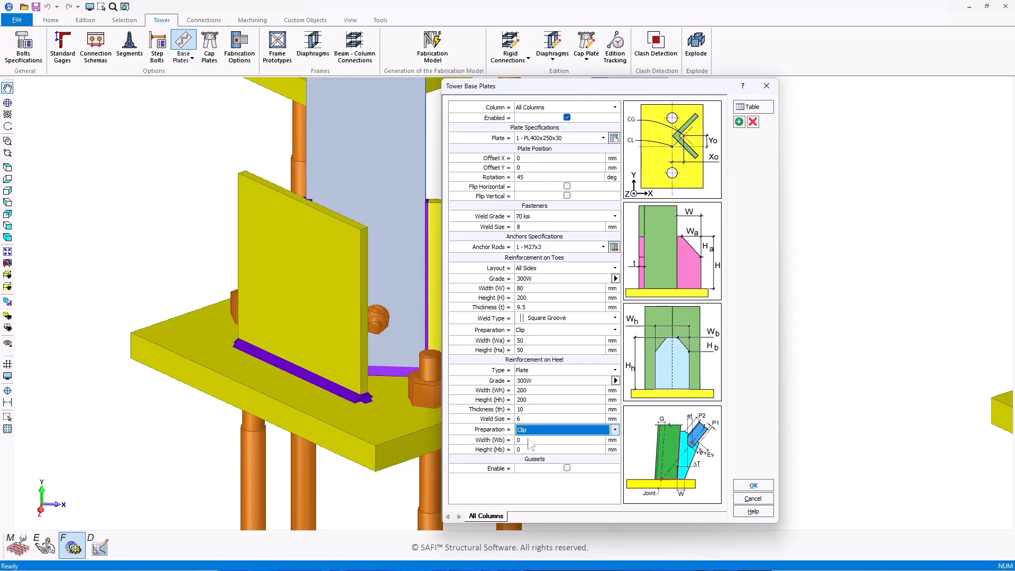
pyautogui.press('Tab')
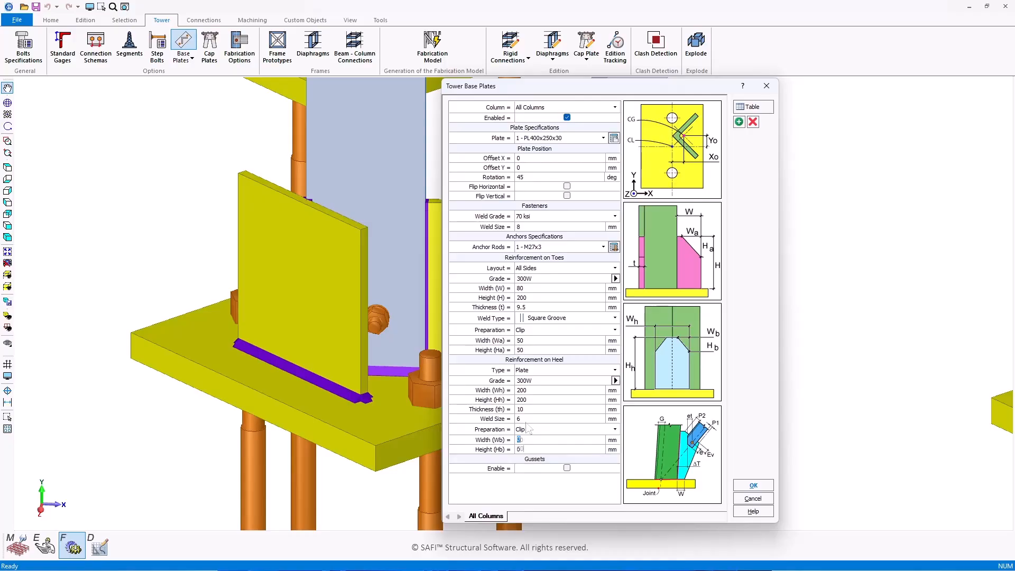
pyautogui.click(754, 486)
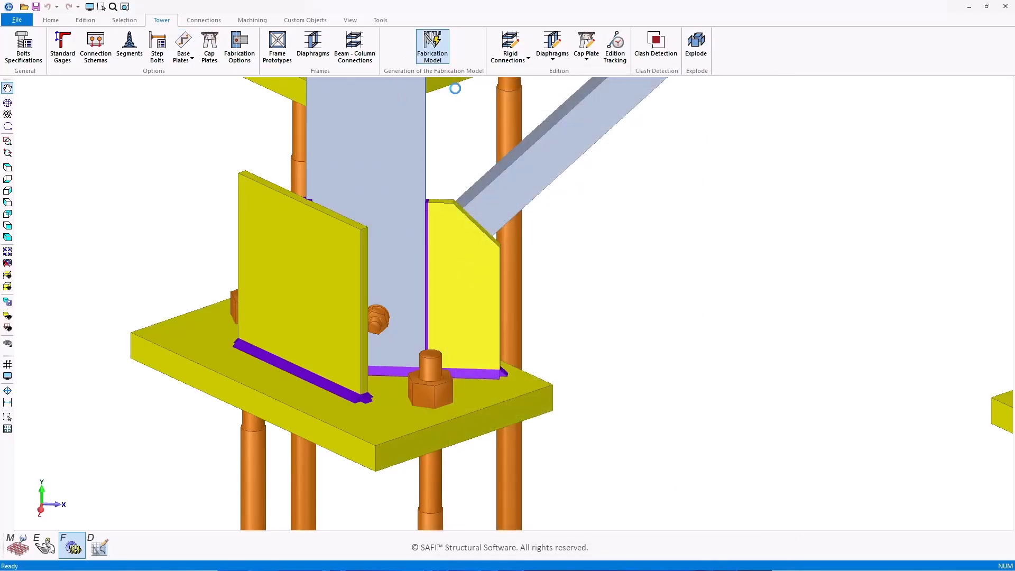
pyautogui.click(543, 317)
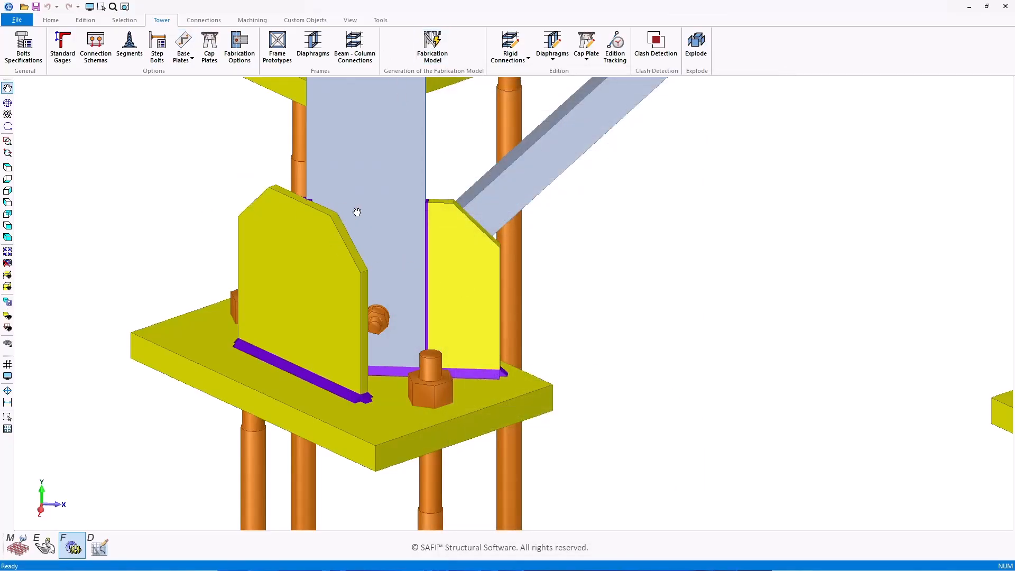
# Step: Switch the heel reinforcement to an angle, picking L76x76x7.9 from the CISC (2022) catalogue
pyautogui.click(210, 46)
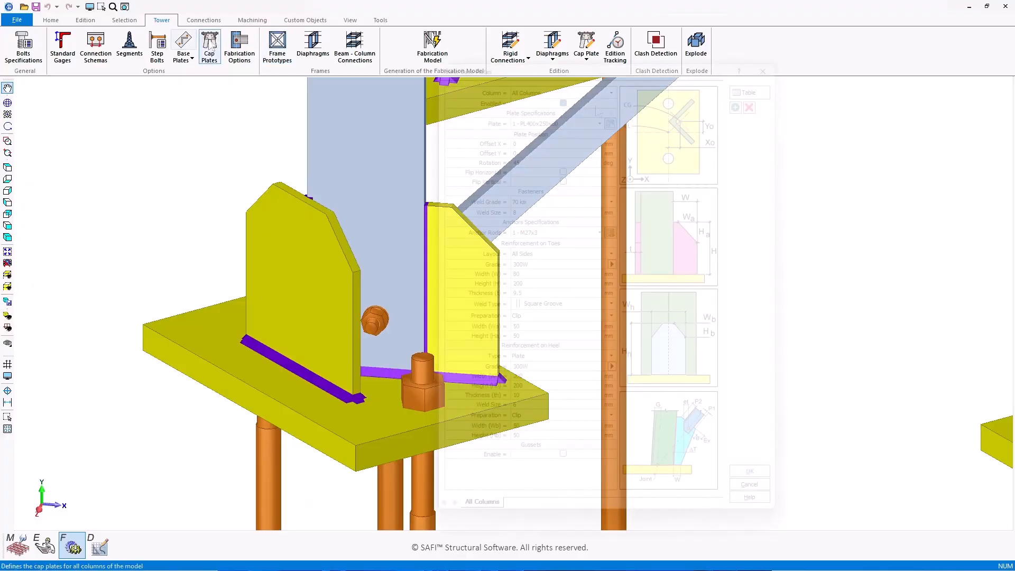
pyautogui.click(536, 356)
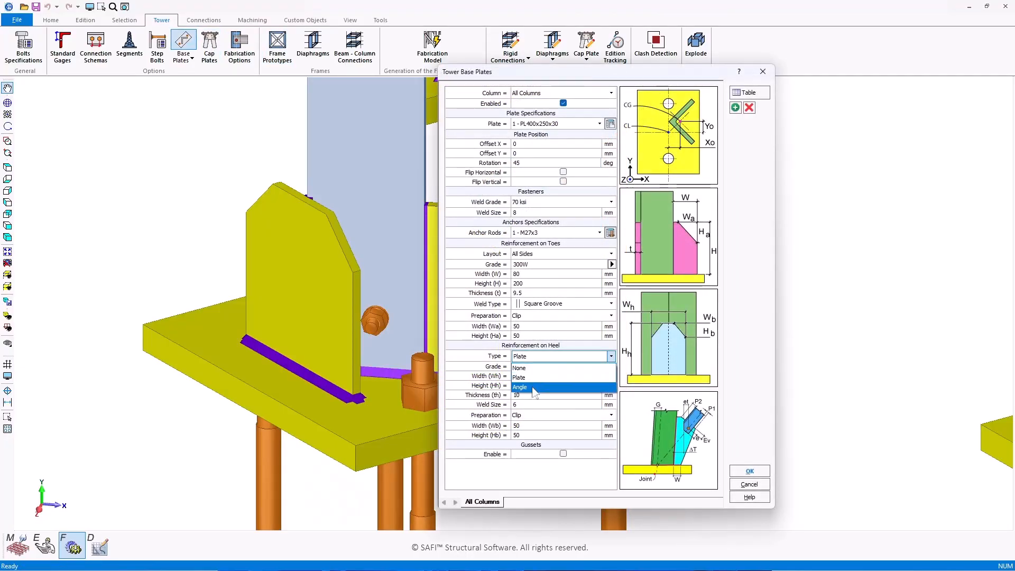
pyautogui.click(534, 387)
pyautogui.click(612, 366)
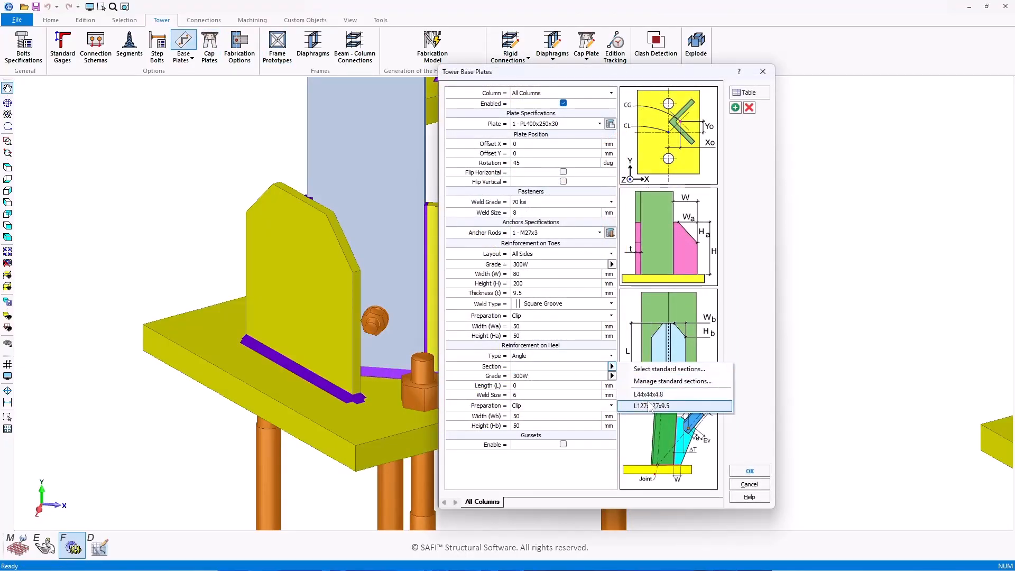
pyautogui.click(644, 367)
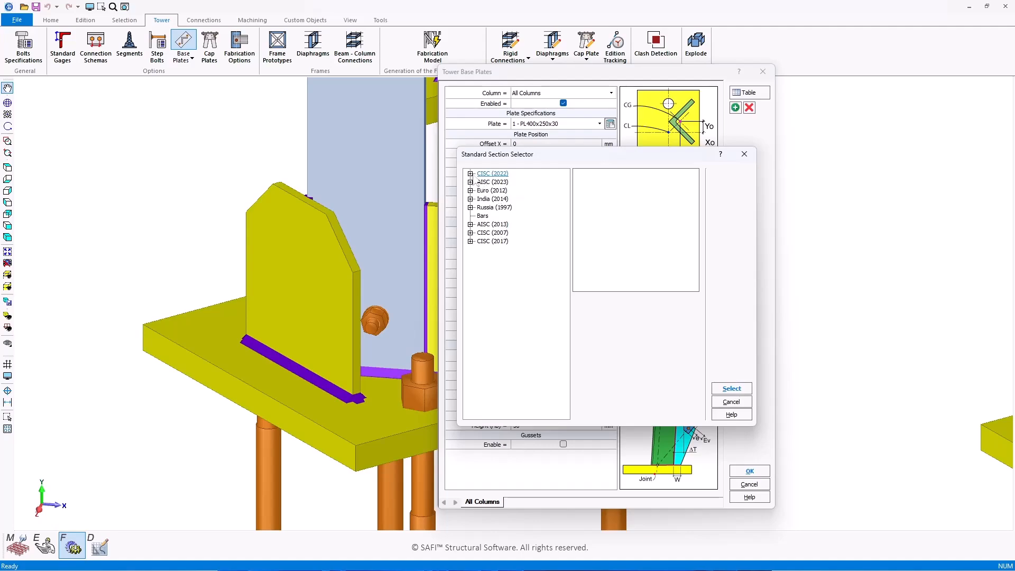
pyautogui.click(471, 173)
pyautogui.click(480, 182)
pyautogui.click(501, 318)
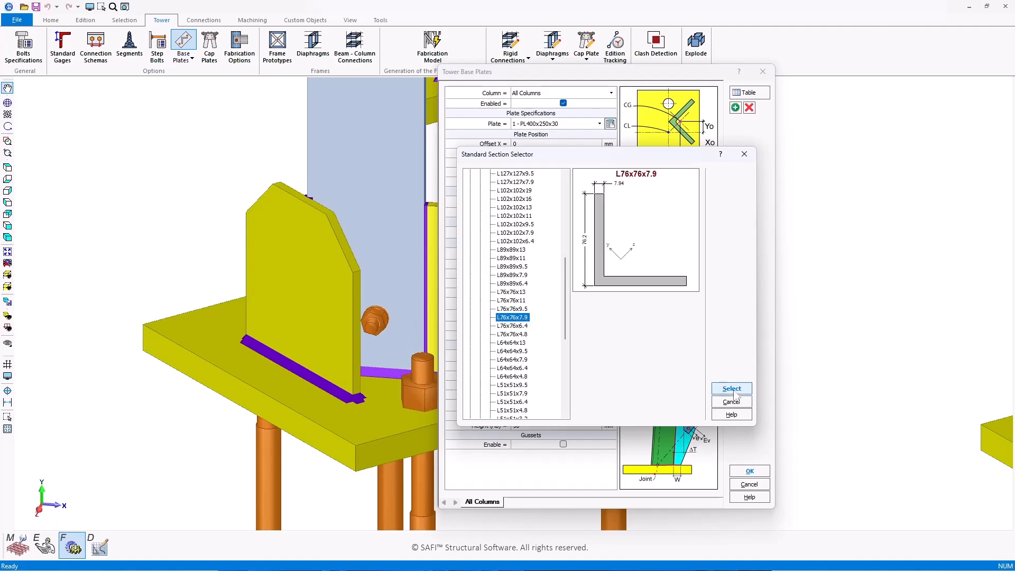
pyautogui.click(732, 389)
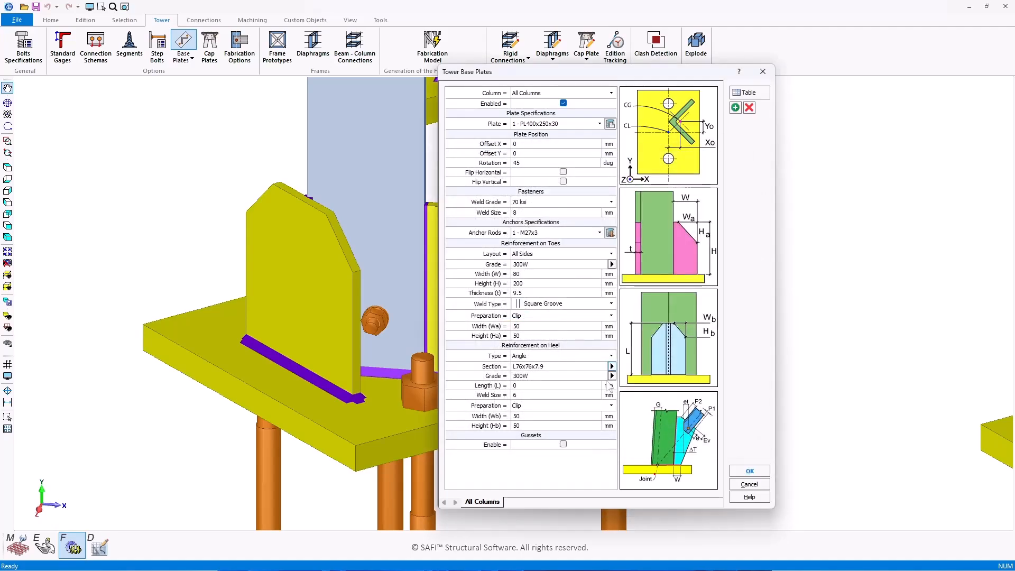
# Step: Enter the angle length, apply the settings and regenerate the fabrication model
pyautogui.write('200')
pyautogui.press('Return')
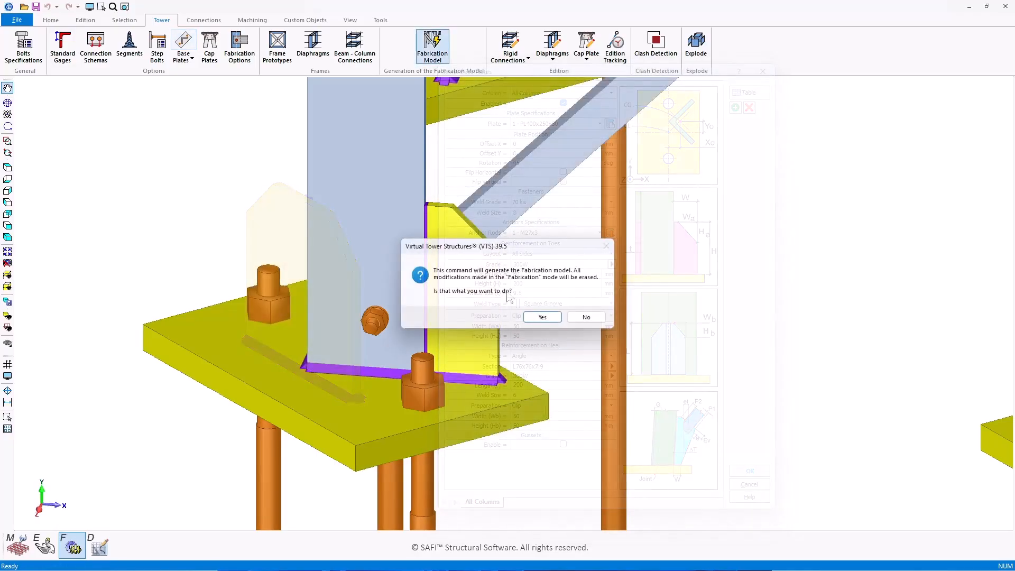
pyautogui.click(536, 318)
pyautogui.moveTo(295, 297); pyautogui.dragTo(287, 318, button='middle')
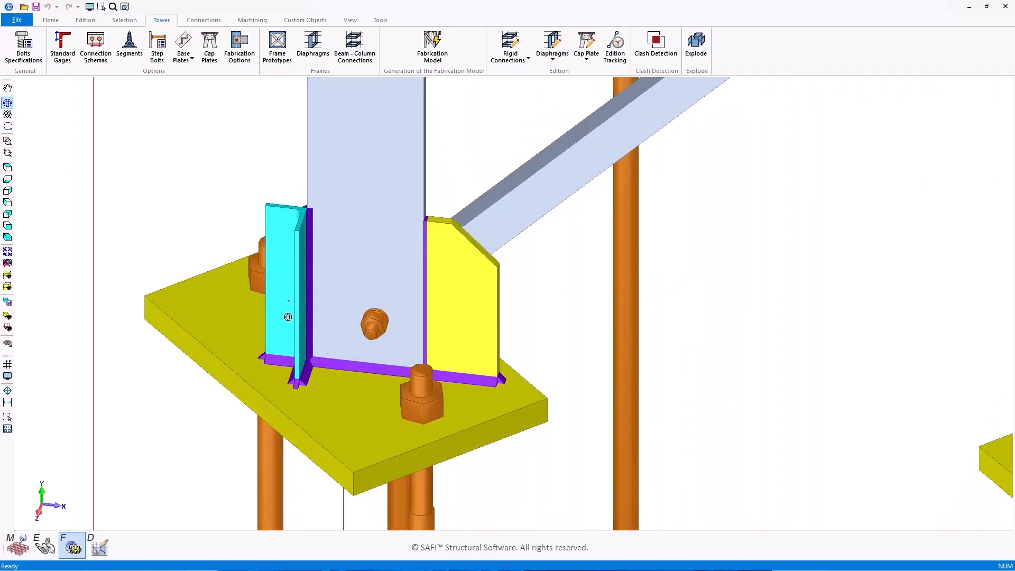
# Step: Enable gussets with W 40, Et 24, P1 50, P2 10, Ev 24, ΔT 60, e 24, then apply
pyautogui.click(183, 45)
pyautogui.moveTo(639, 85); pyautogui.dragTo(691, 76)
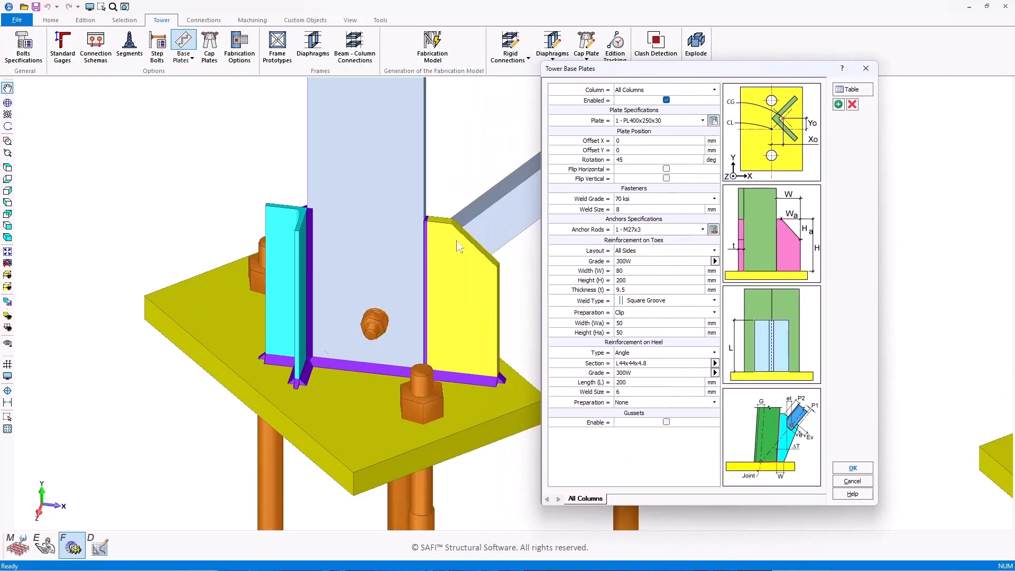
pyautogui.click(666, 422)
pyautogui.scroll(-2, 658, 312)
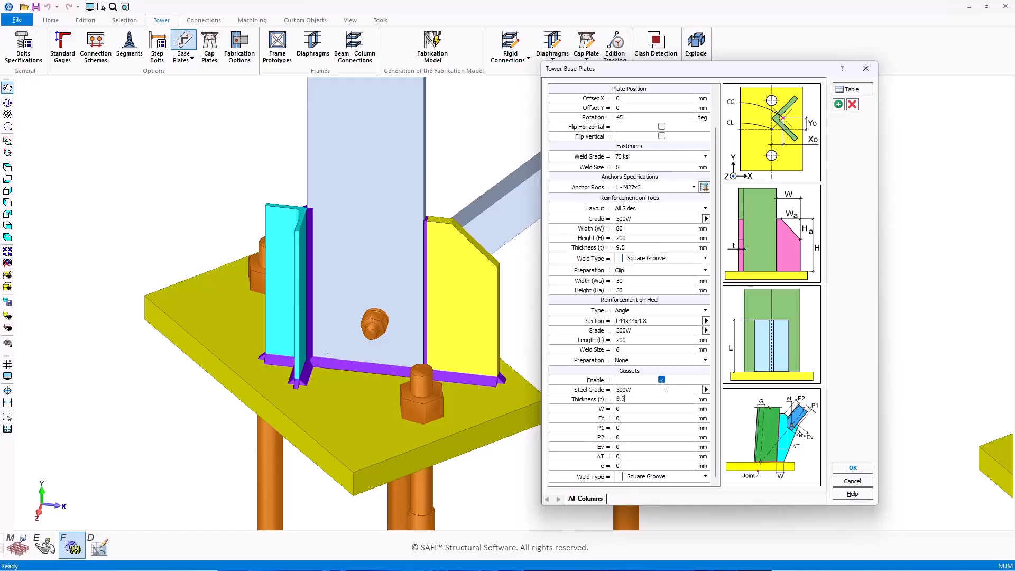
pyautogui.click(642, 408)
pyautogui.click(853, 468)
pyautogui.click(548, 312)
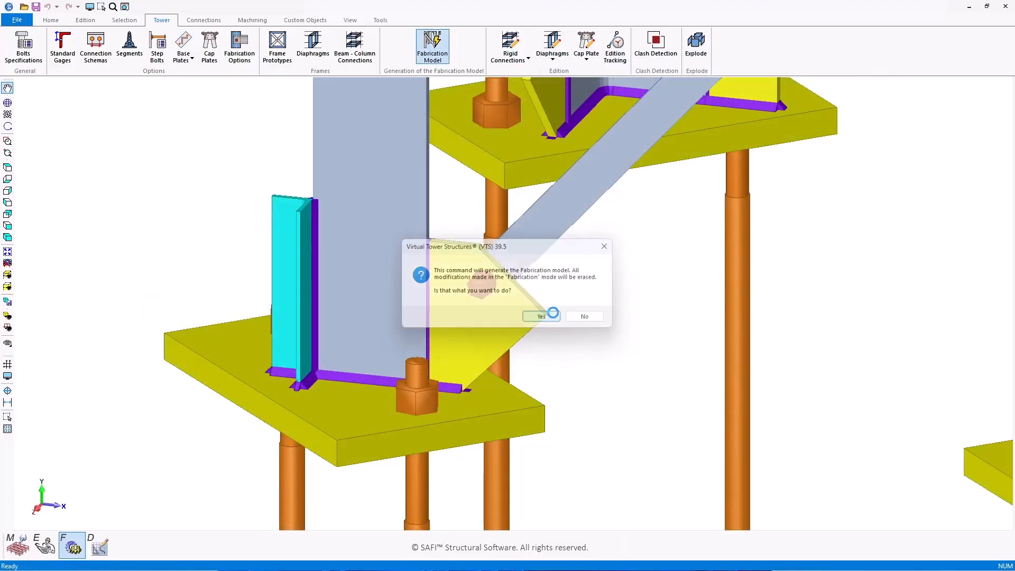
pyautogui.moveTo(491, 253); pyautogui.dragTo(379, 277, button='middle')
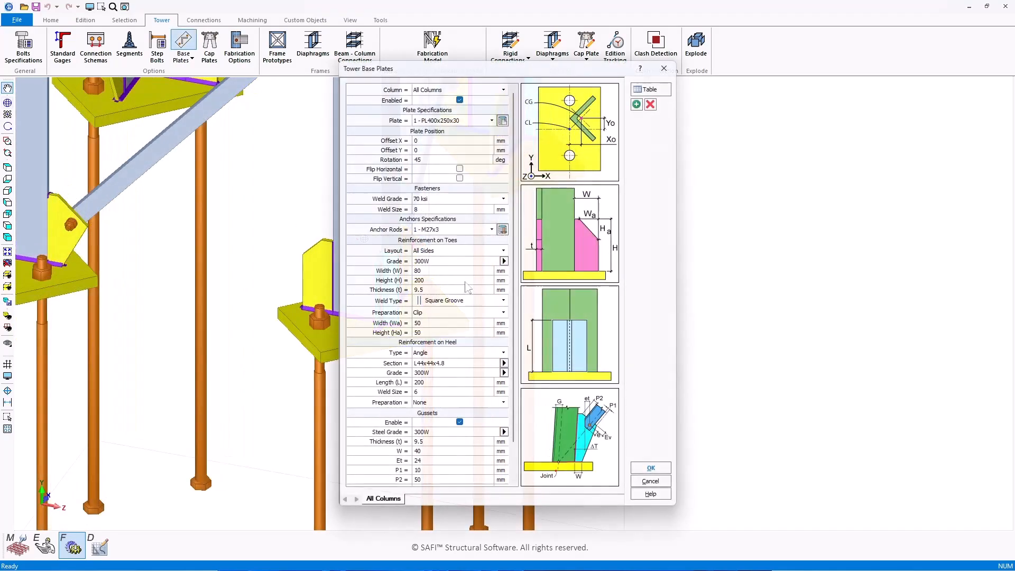
pyautogui.click(457, 252)
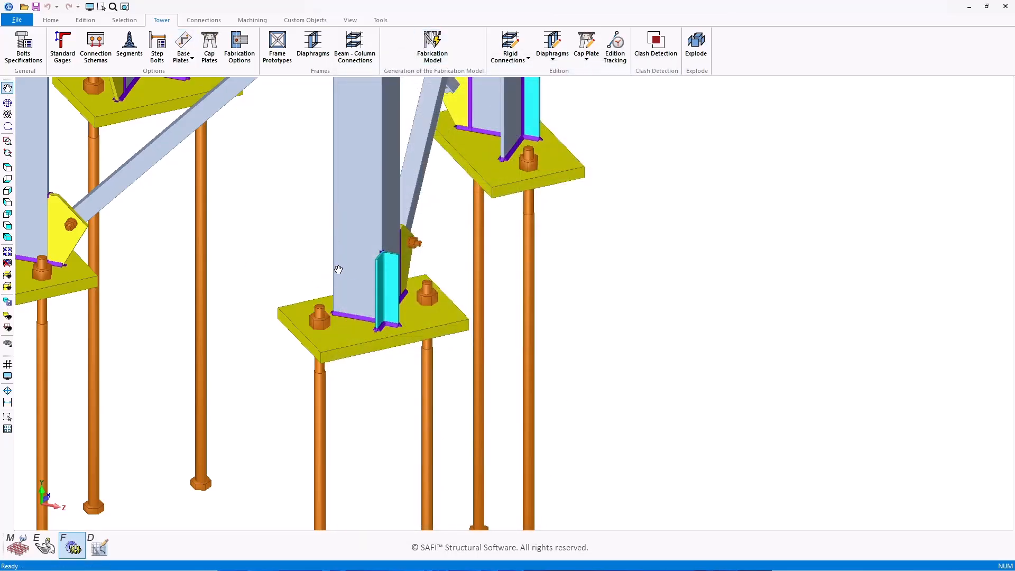
pyautogui.keyDown('shift'); pyautogui.moveTo(317, 268); pyautogui.dragTo(278, 256, button='middle'); pyautogui.keyUp('shift')
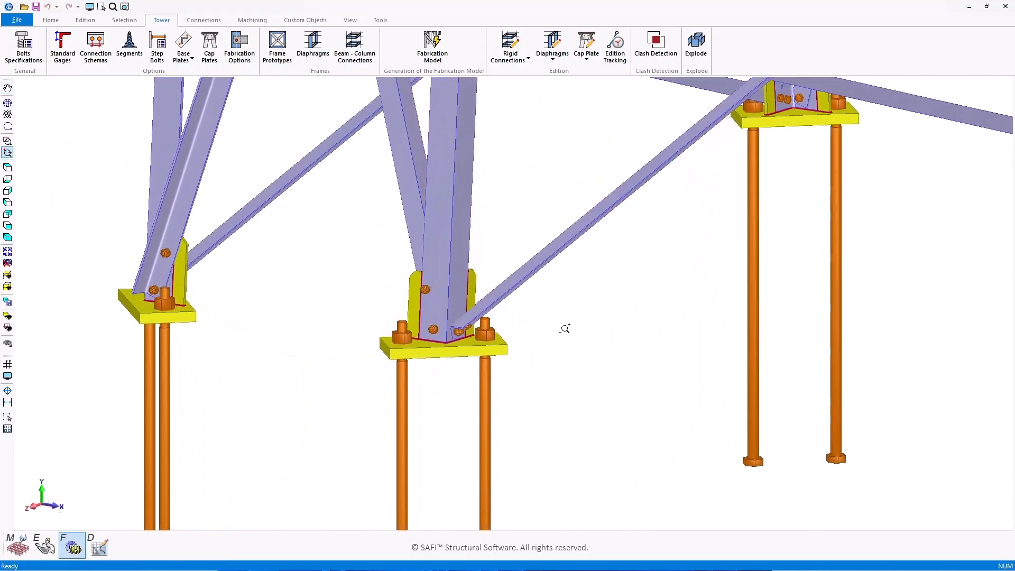
pyautogui.moveTo(564, 331); pyautogui.dragTo(884, 297)
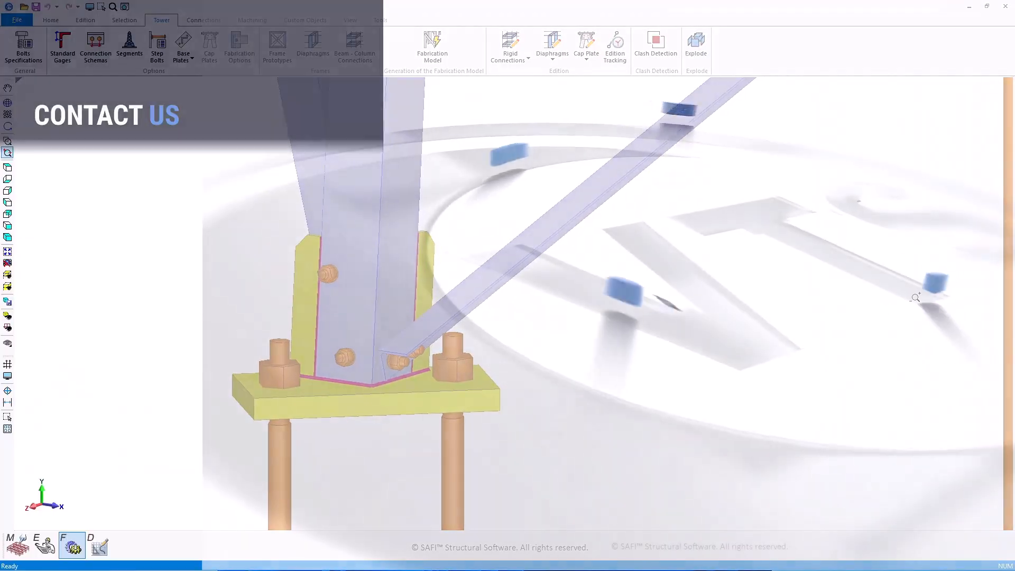